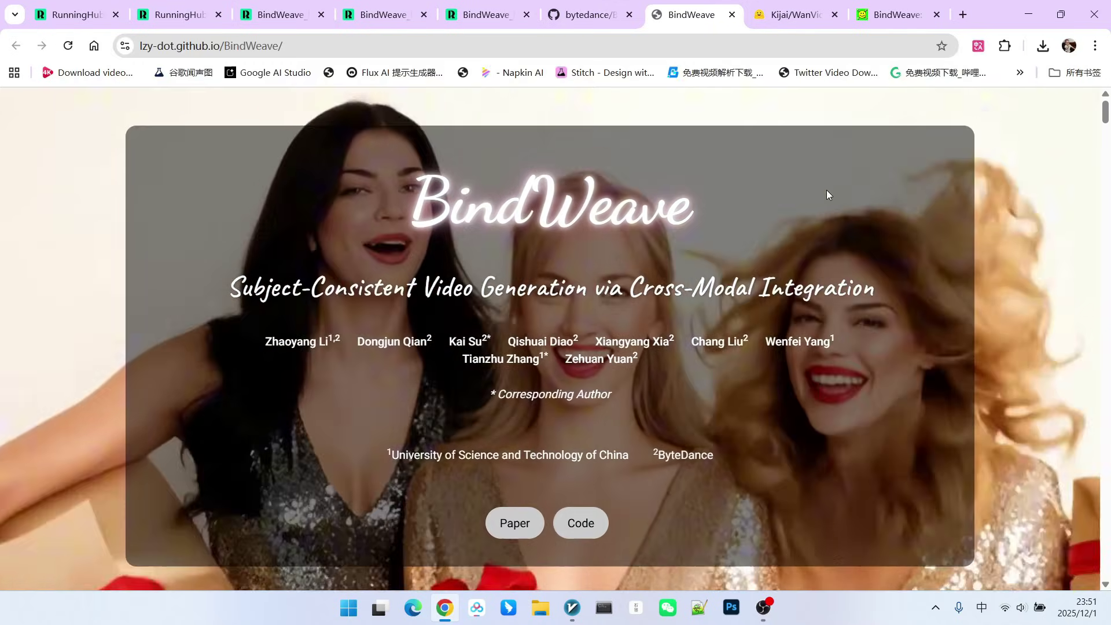
# Read the Abstract section on the BindWeave project page, covering the stated problem and the proposed framework.
pyautogui.scroll(-10, 827, 190)
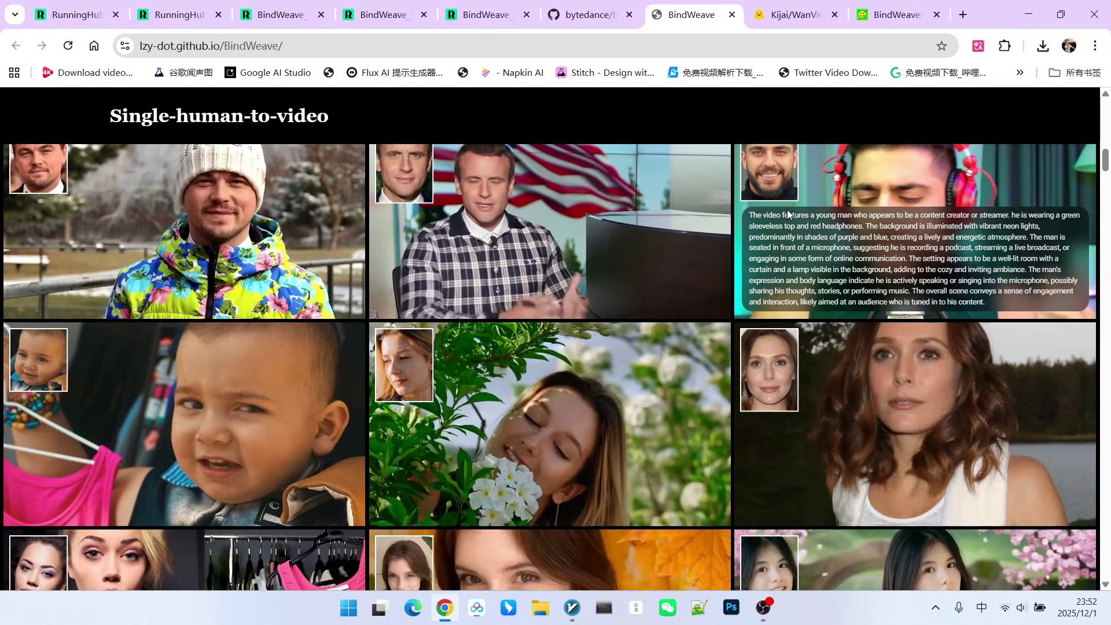
pyautogui.scroll(10, 757, 253)
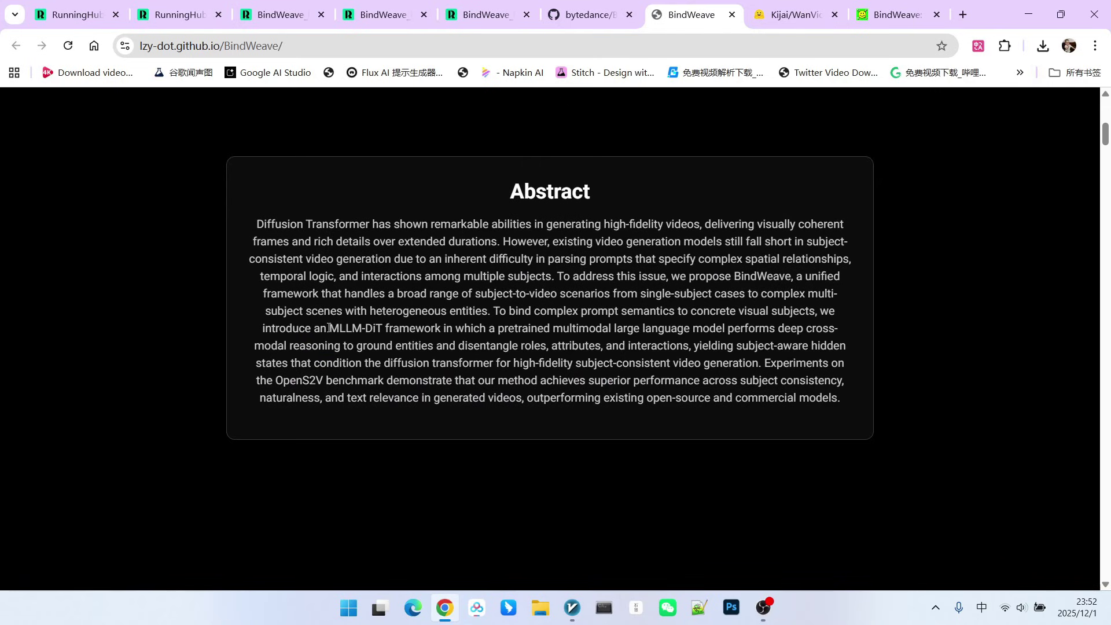
pyautogui.moveTo(328, 328); pyautogui.dragTo(350, 258)
pyautogui.scroll(1, 350, 259)
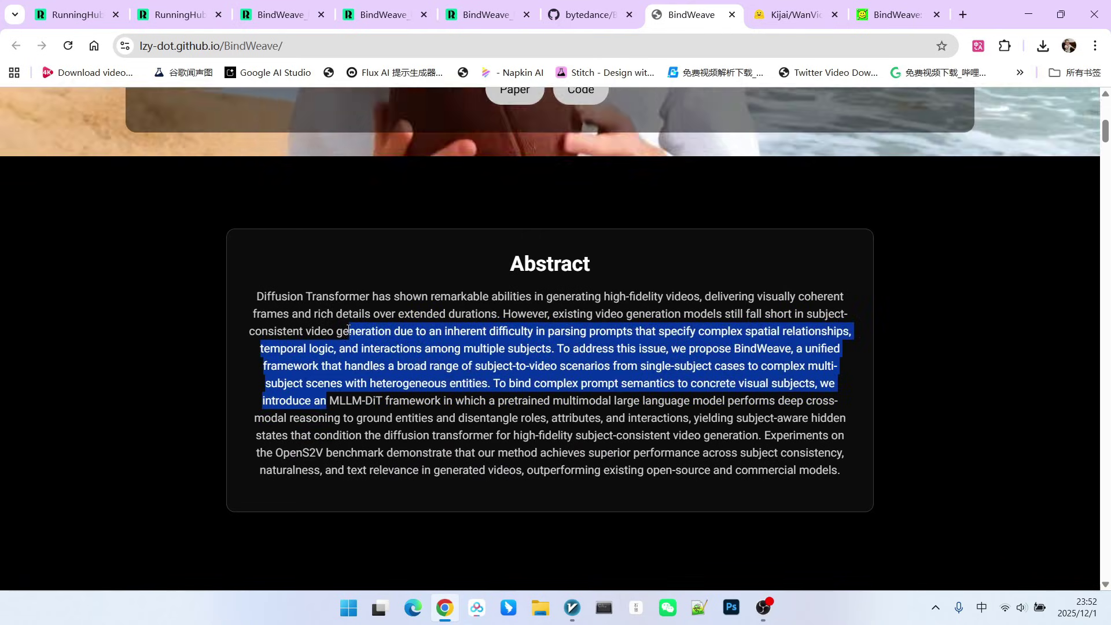
pyautogui.click(478, 388)
# Review the example clips in the Single-human-to-video and Multi-human-to-video sections of the project page.
pyautogui.scroll(-10, 540, 343)
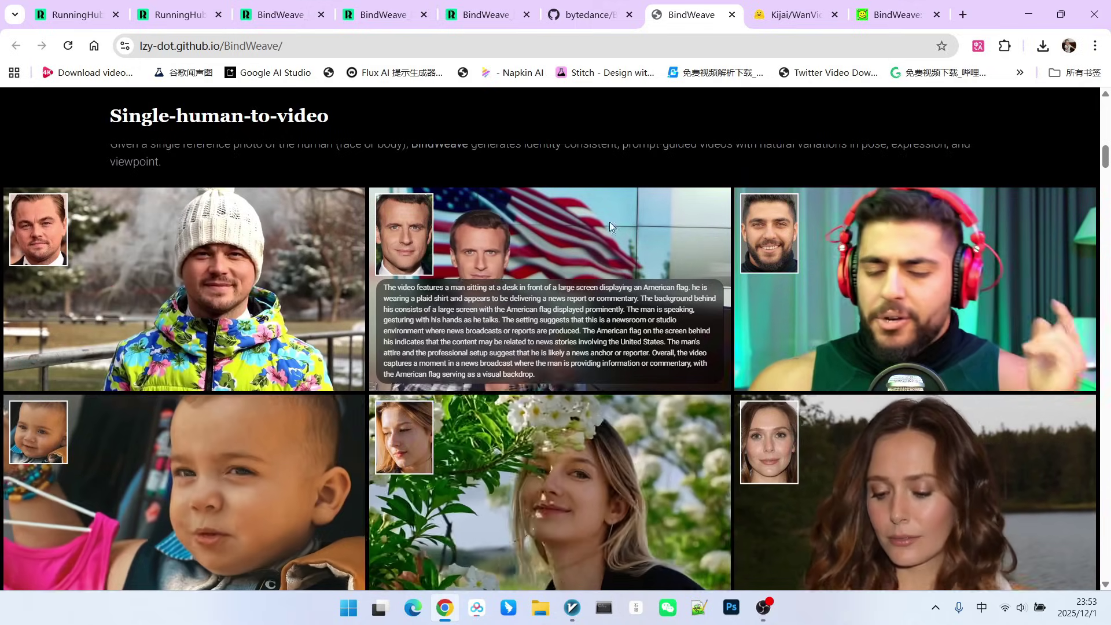
pyautogui.scroll(-1, 784, 154)
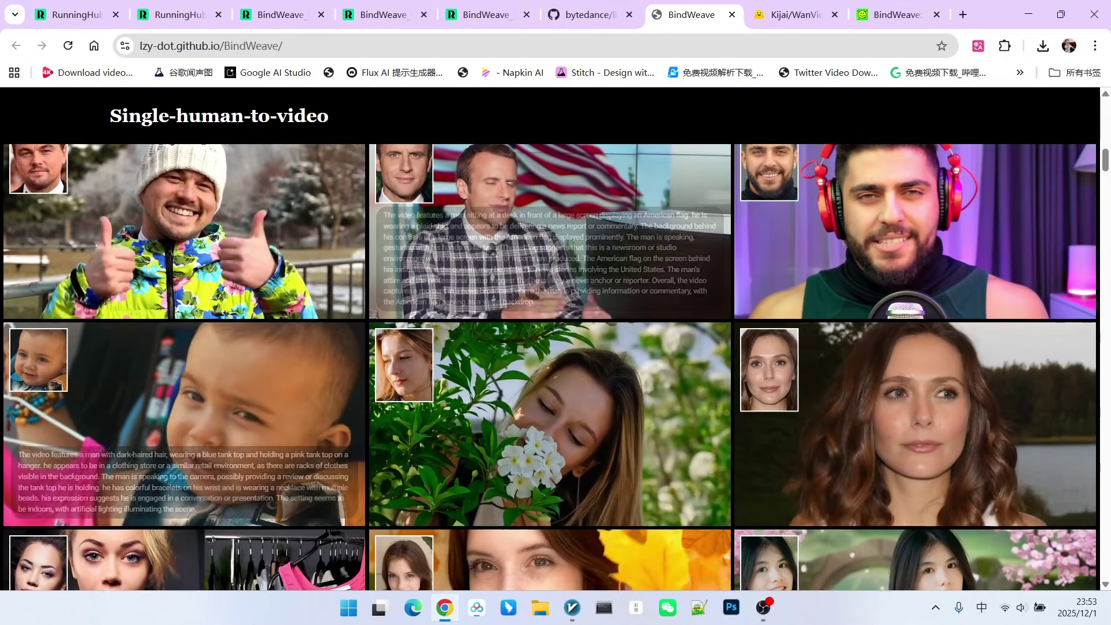
pyautogui.scroll(-5, 813, 266)
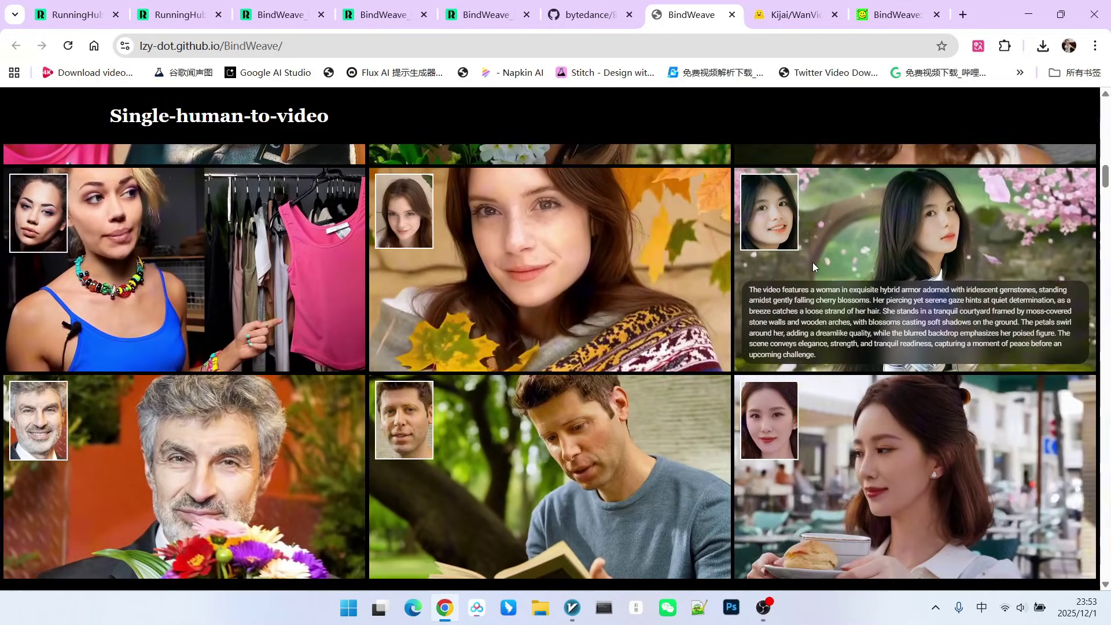
pyautogui.scroll(1, 606, 320)
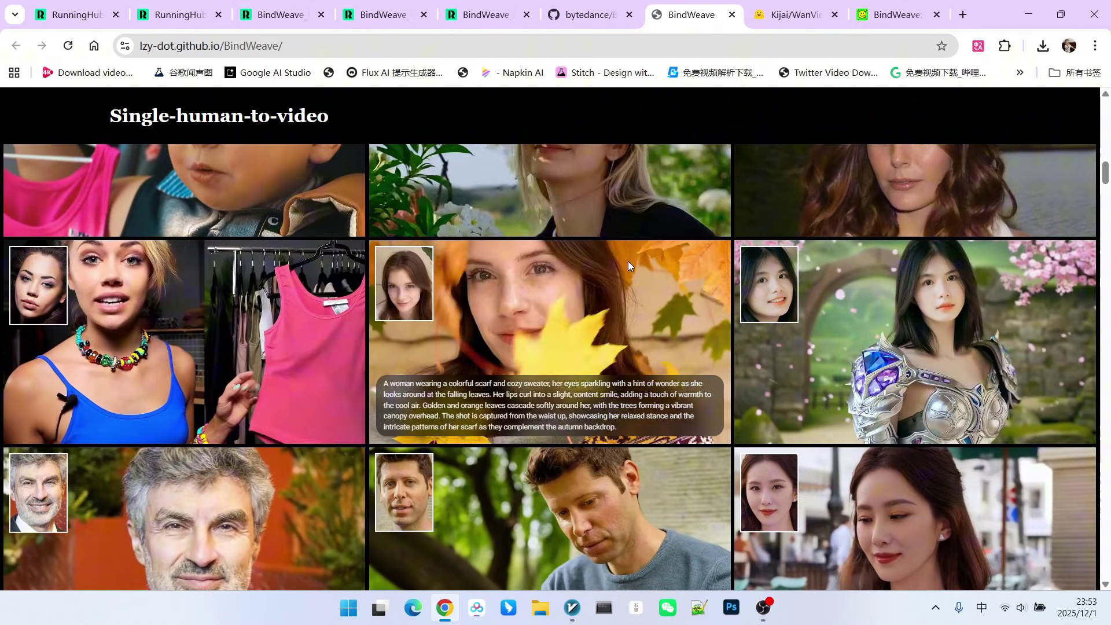
pyautogui.scroll(-10, 627, 262)
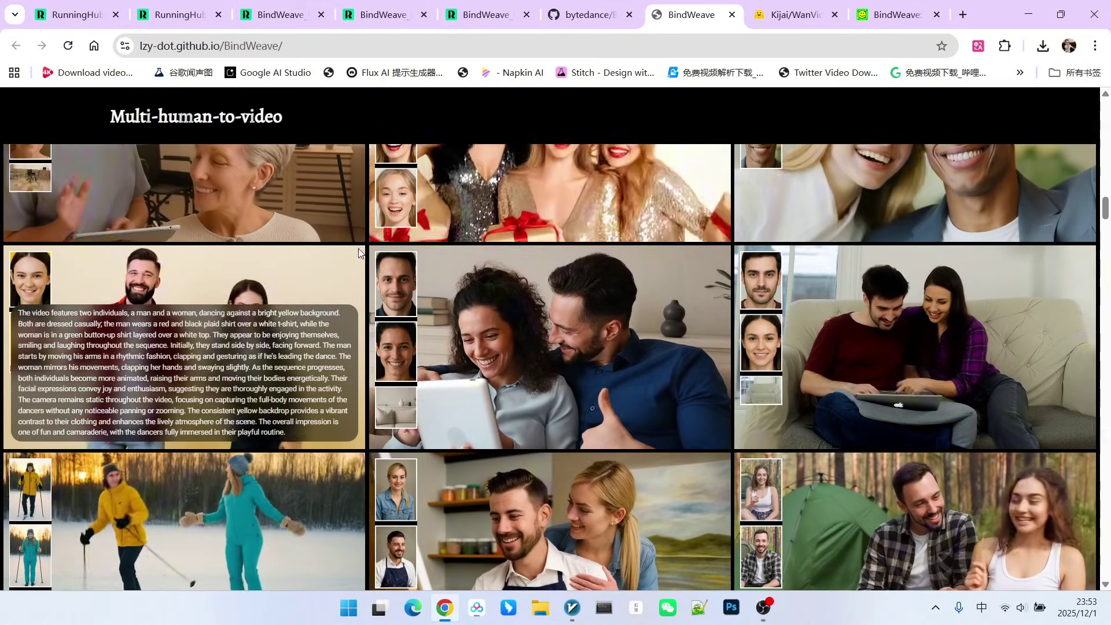
pyautogui.scroll(1, 665, 239)
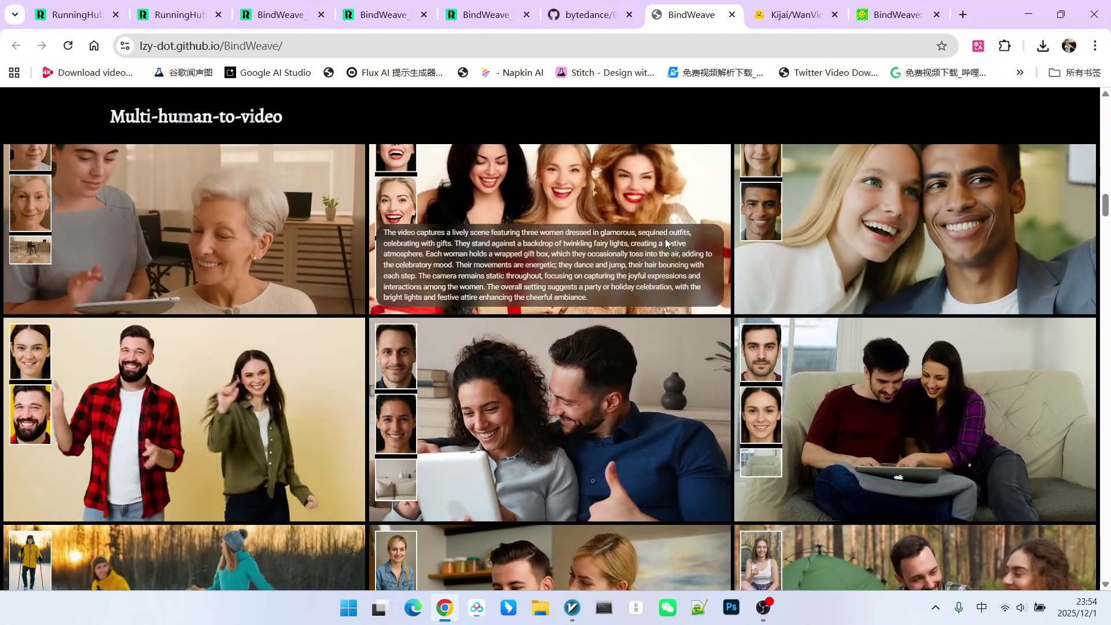
pyautogui.scroll(1, 136, 220)
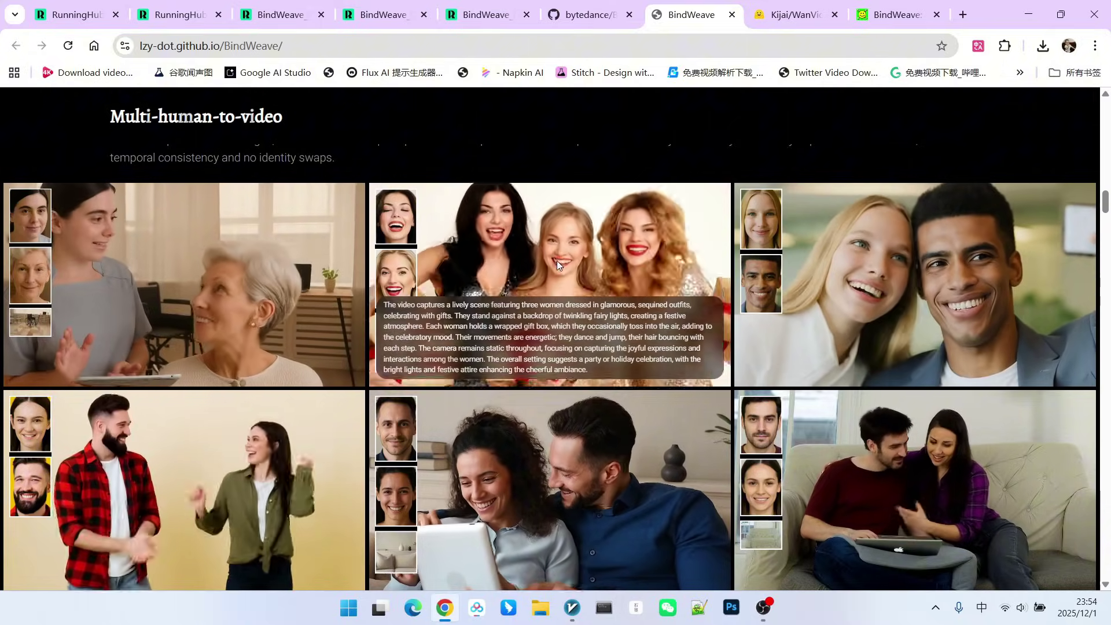
# Return to the Abstract and highlight the term "MLLM-DiT".
pyautogui.scroll(15, 325, 328)
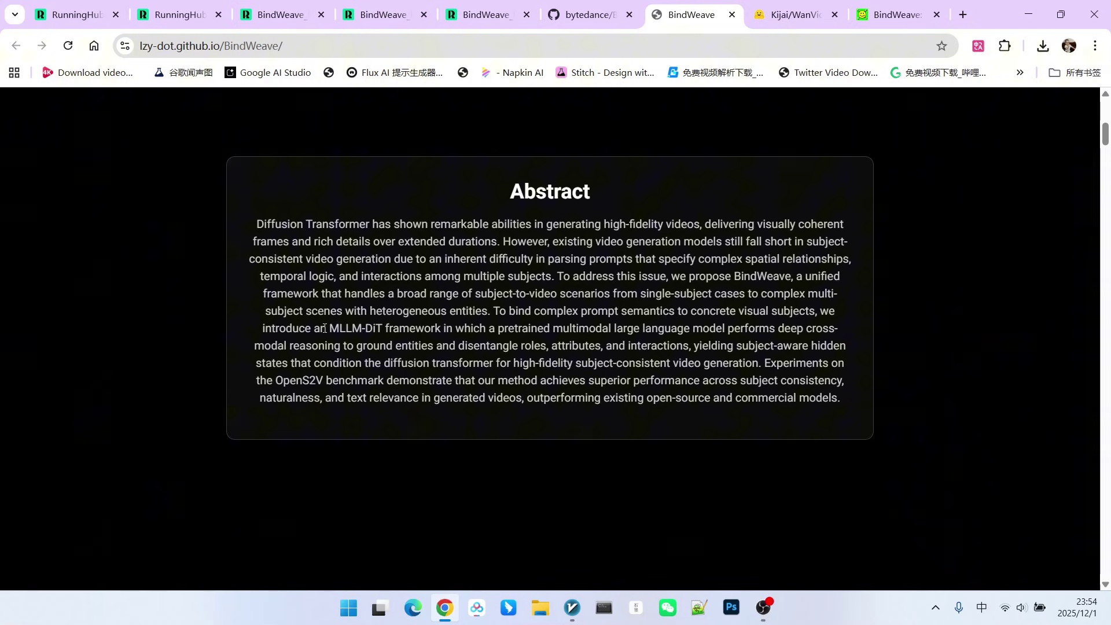
pyautogui.moveTo(331, 330); pyautogui.dragTo(382, 329)
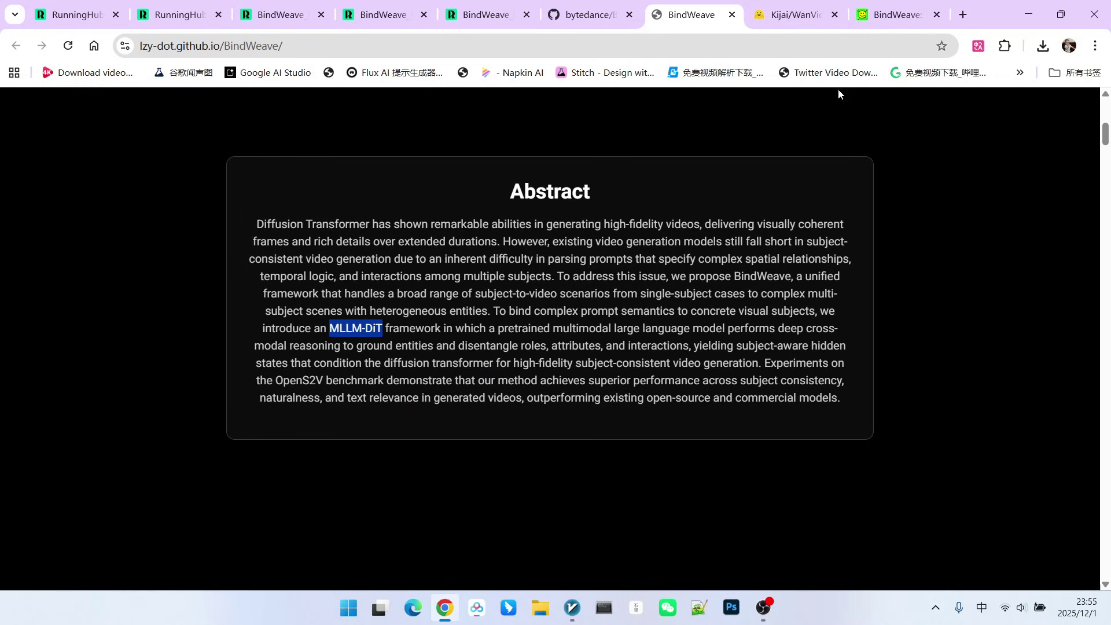
# Open the BindWeave paper on arXiv and read on through its Introduction.
pyautogui.click(895, 14)
pyautogui.scroll(-12, 751, 269)
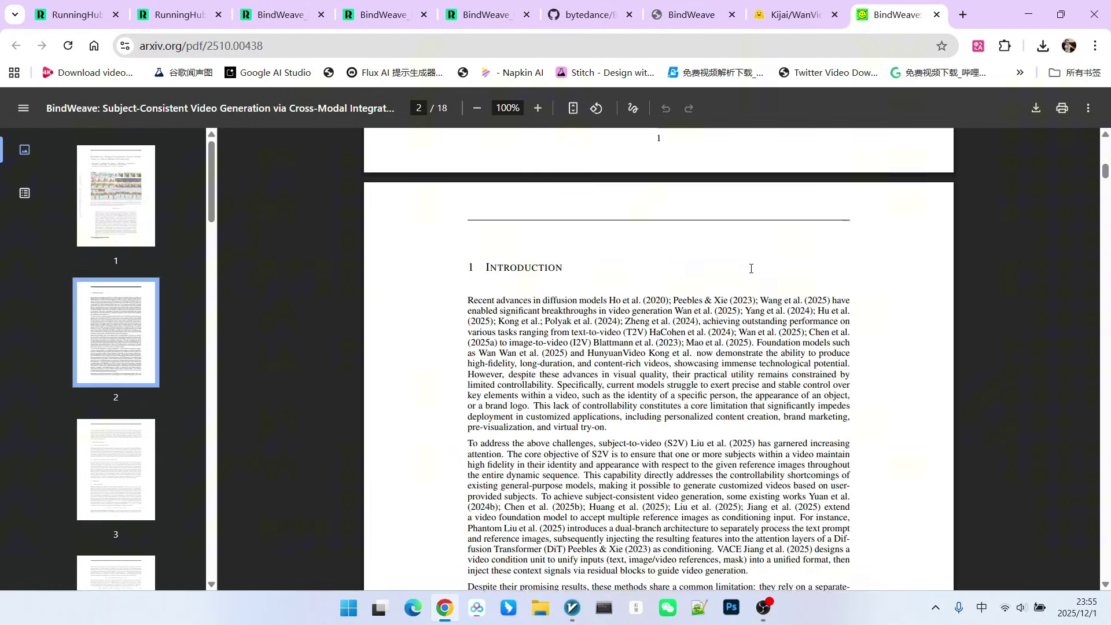
pyautogui.scroll(-6, 751, 268)
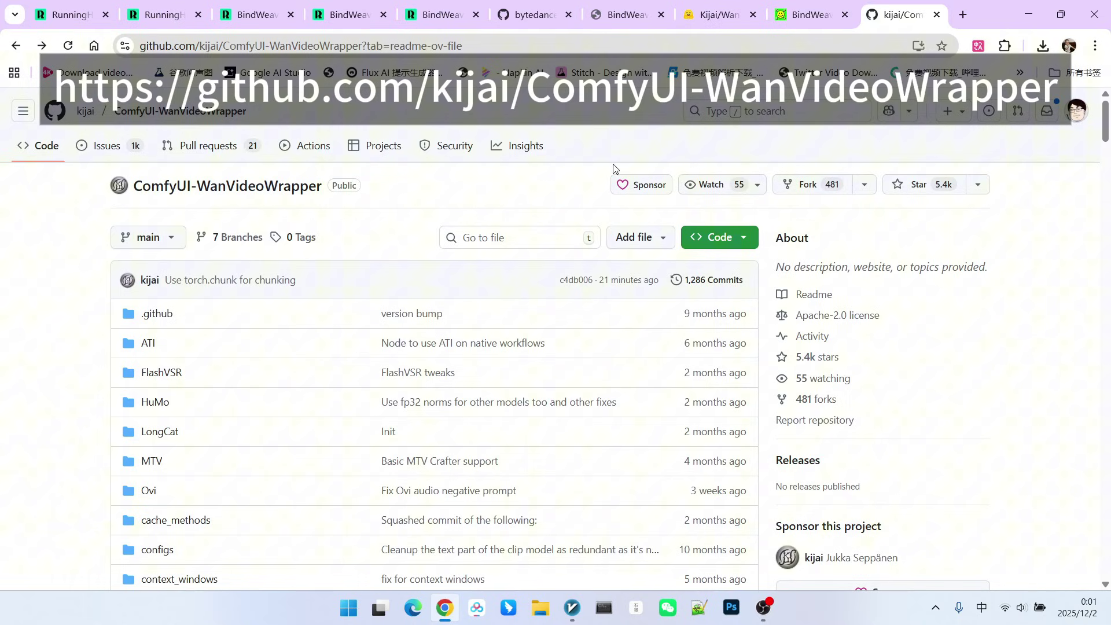
# Look through the file list of the ComfyUI-WanVideoWrapper repository on GitHub.
pyautogui.scroll(-5, 469, 272)
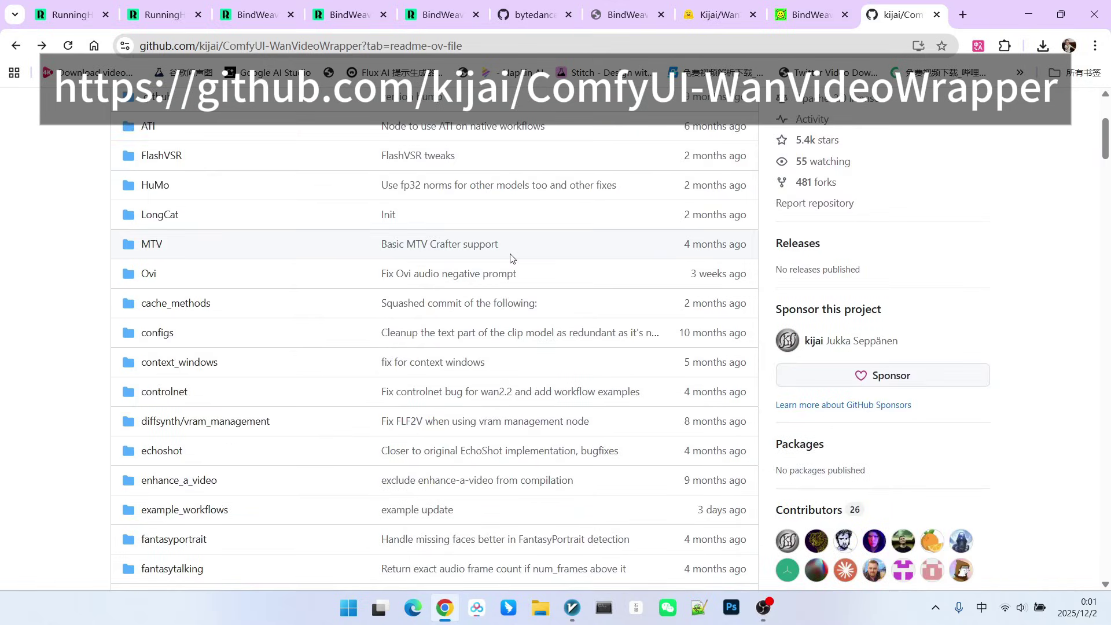
pyautogui.scroll(5, 511, 256)
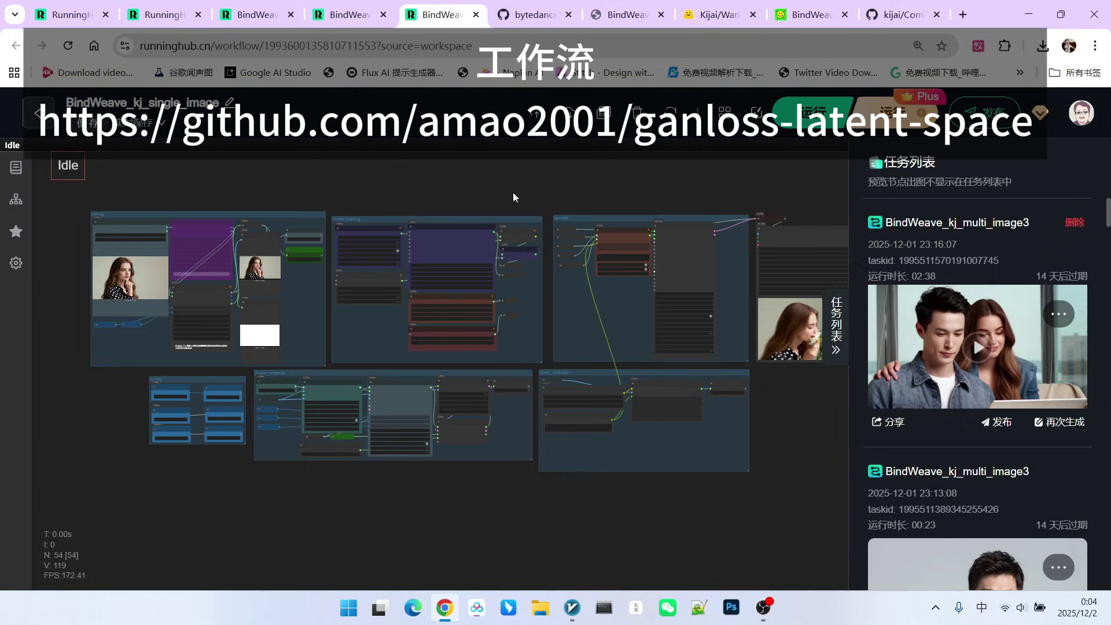
# Examine the WanVideo Model Loader node and its selected model in the BindWeave_kj_single_image workflow on RunningHub.
pyautogui.scroll(4, 469, 214)
pyautogui.scroll(6, 460, 218)
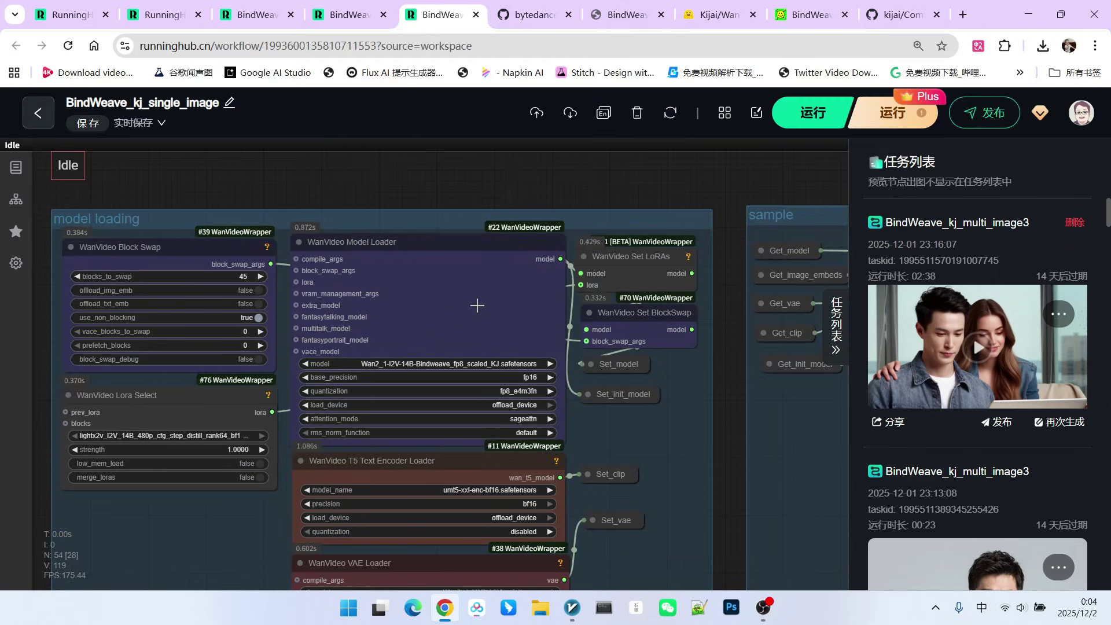
pyautogui.scroll(4, 399, 339)
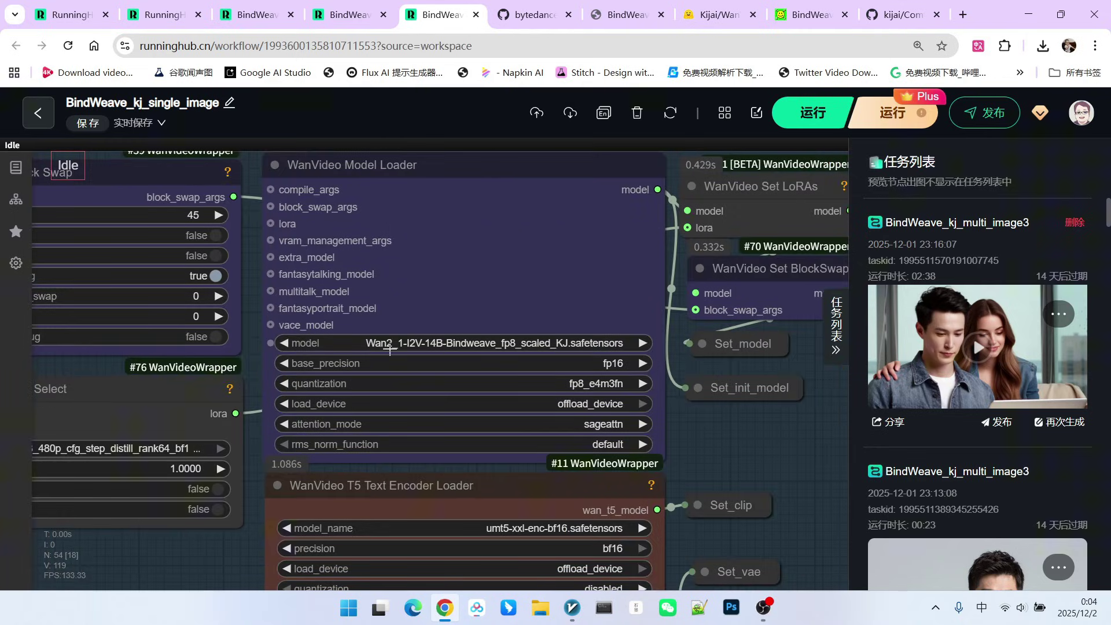
pyautogui.scroll(-5, 445, 329)
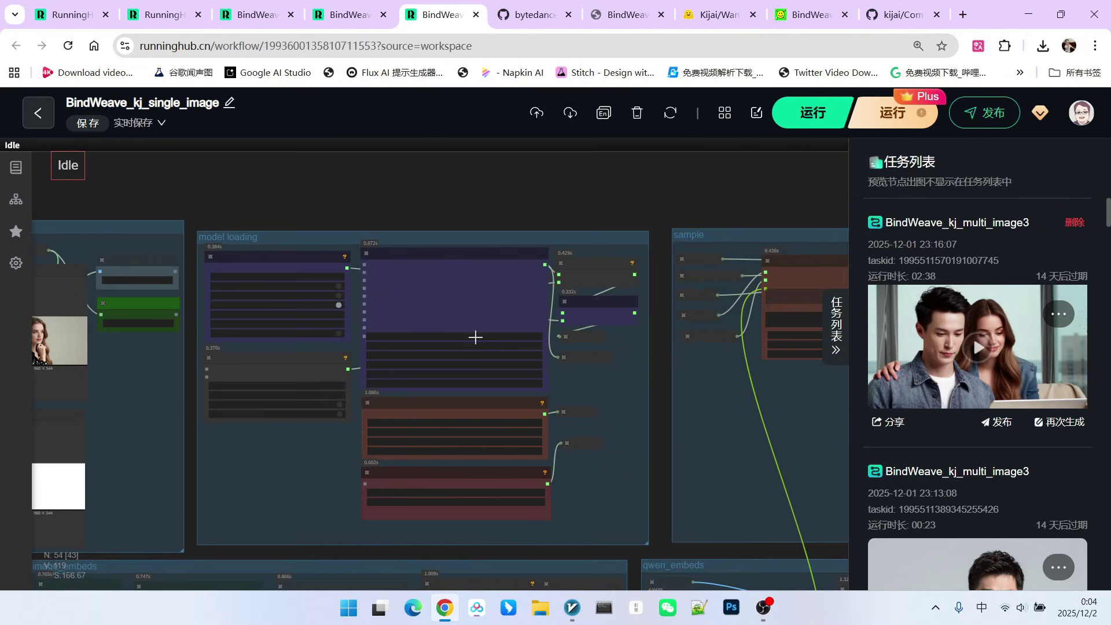
# Inspect the WanVideo Block Swap and WanVideo Lora Select nodes in the model loading group.
pyautogui.scroll(6, 331, 185)
pyautogui.moveTo(328, 187); pyautogui.dragTo(380, 191)
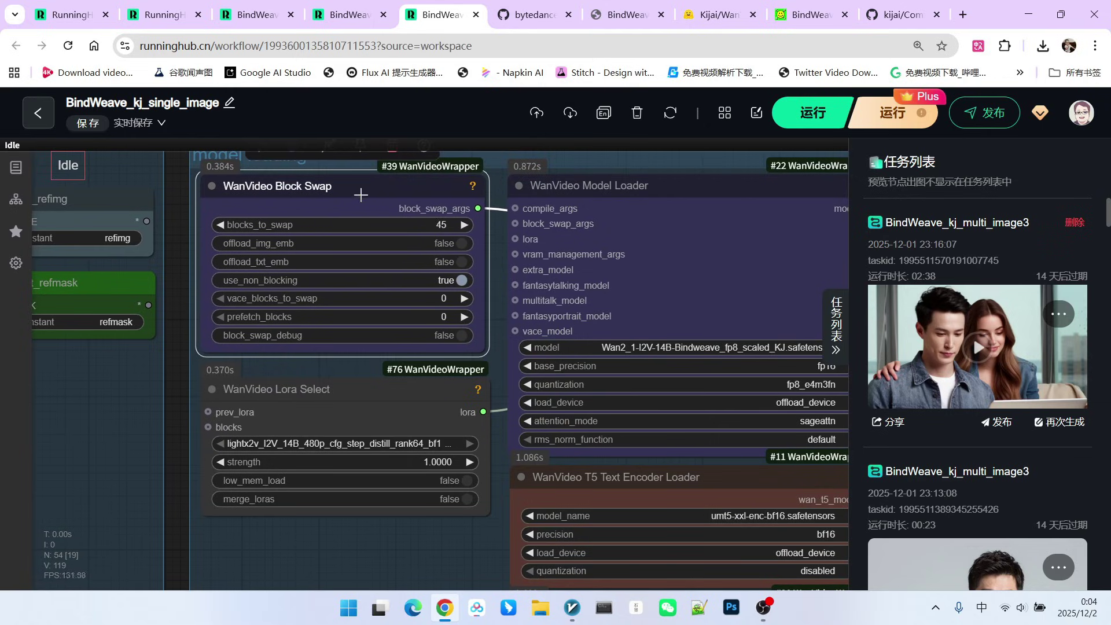
pyautogui.moveTo(358, 184); pyautogui.dragTo(365, 184)
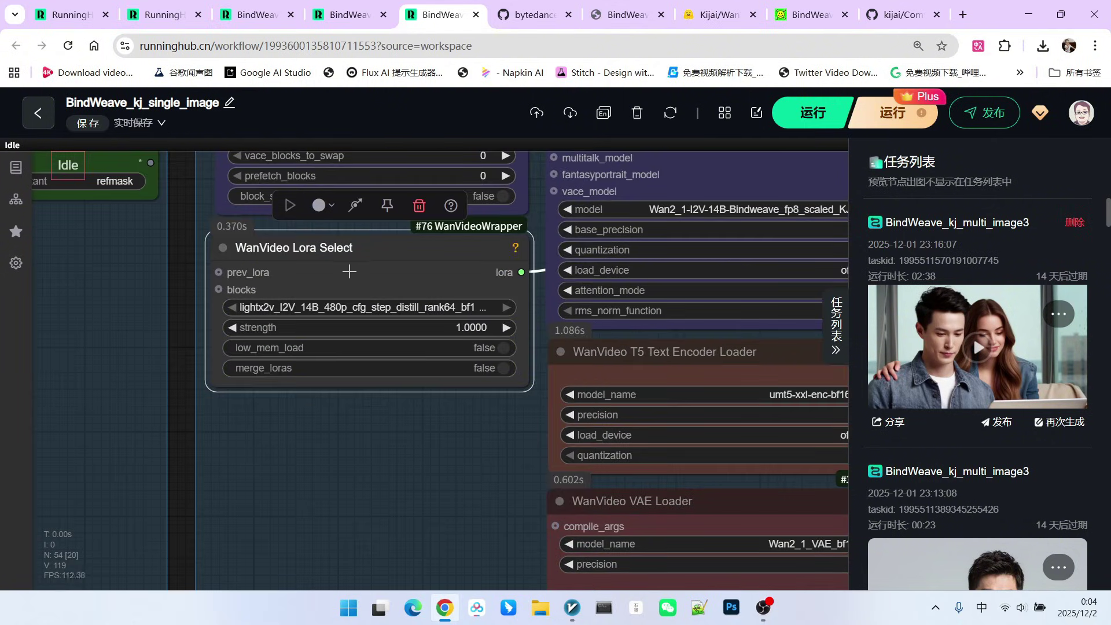
pyautogui.moveTo(350, 271); pyautogui.dragTo(358, 268)
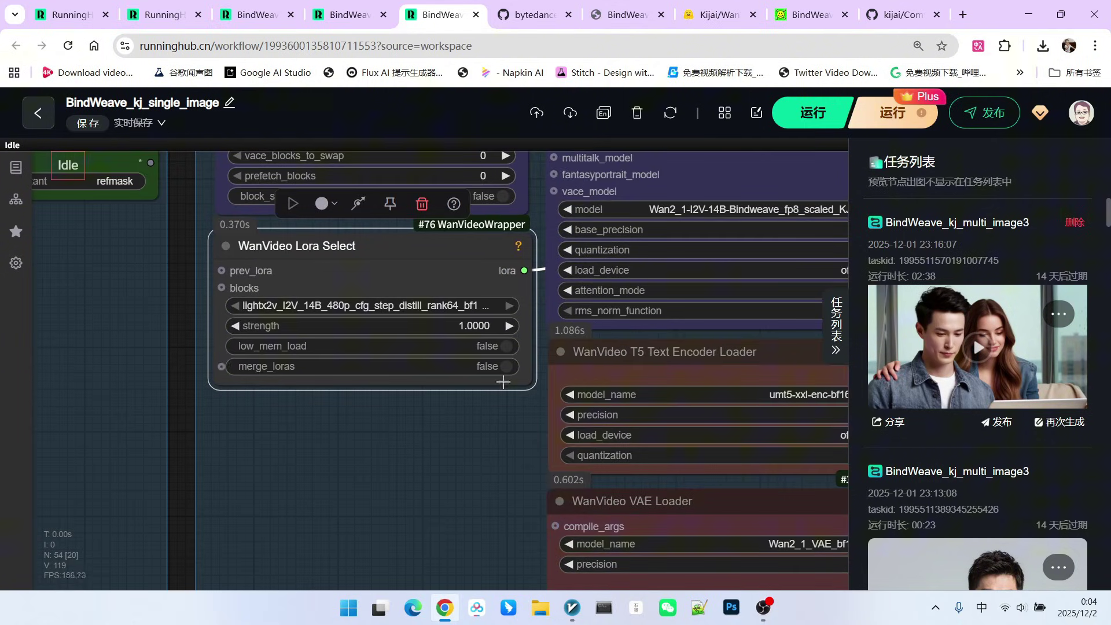
pyautogui.scroll(2, 357, 268)
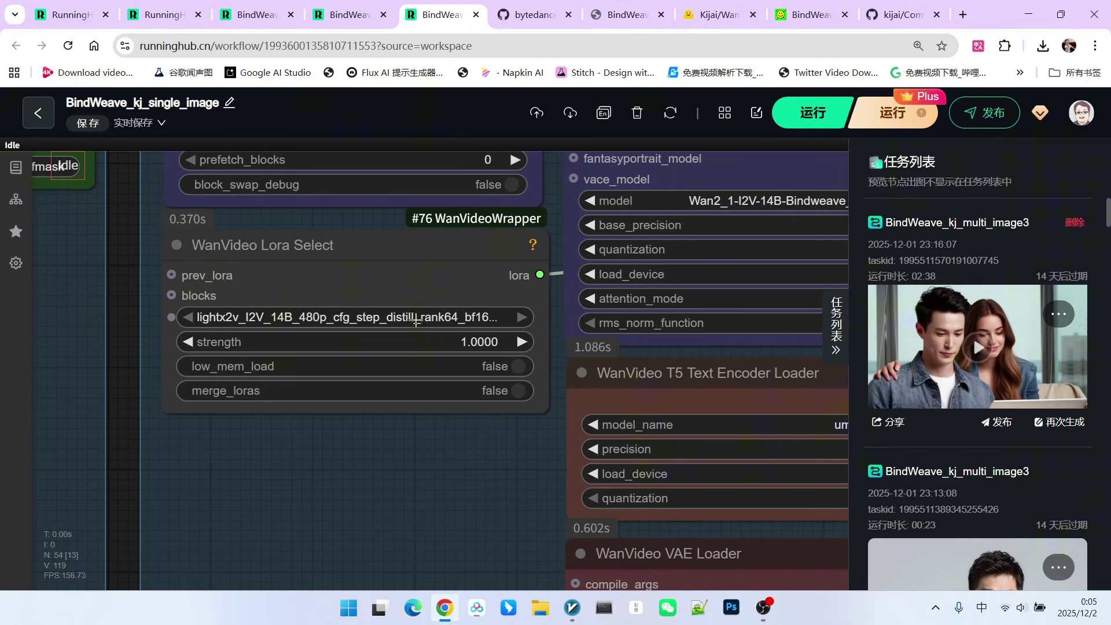
pyautogui.scroll(-7, 418, 317)
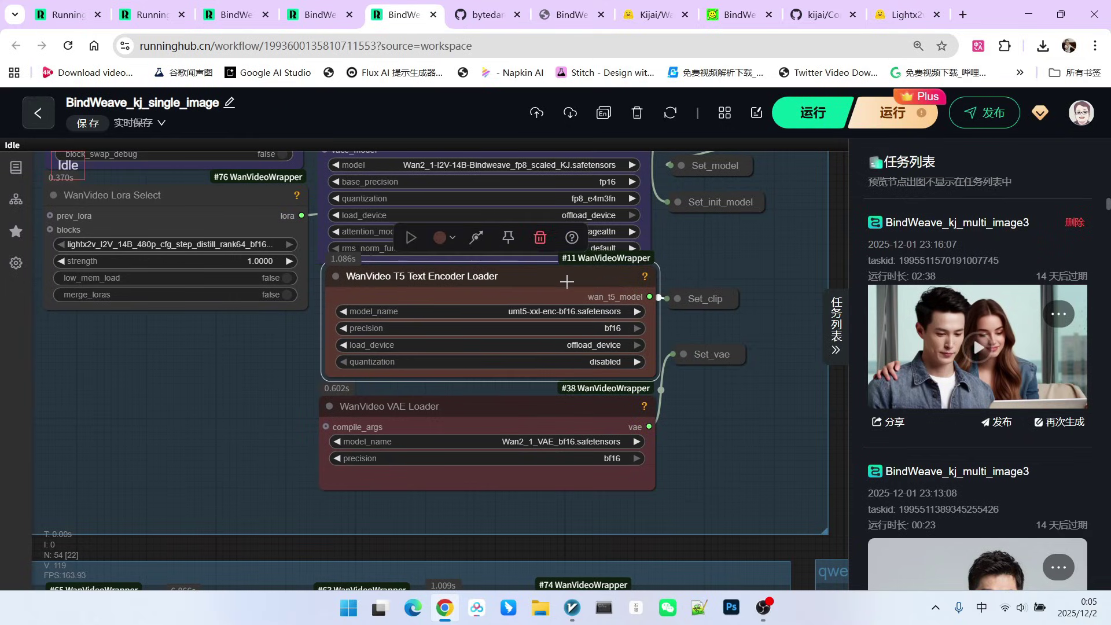
# Select the WanVideo VAE Loader node beneath the text encoder loader to inspect its model settings.
pyautogui.click(529, 417)
pyautogui.moveTo(530, 416); pyautogui.dragTo(540, 416)
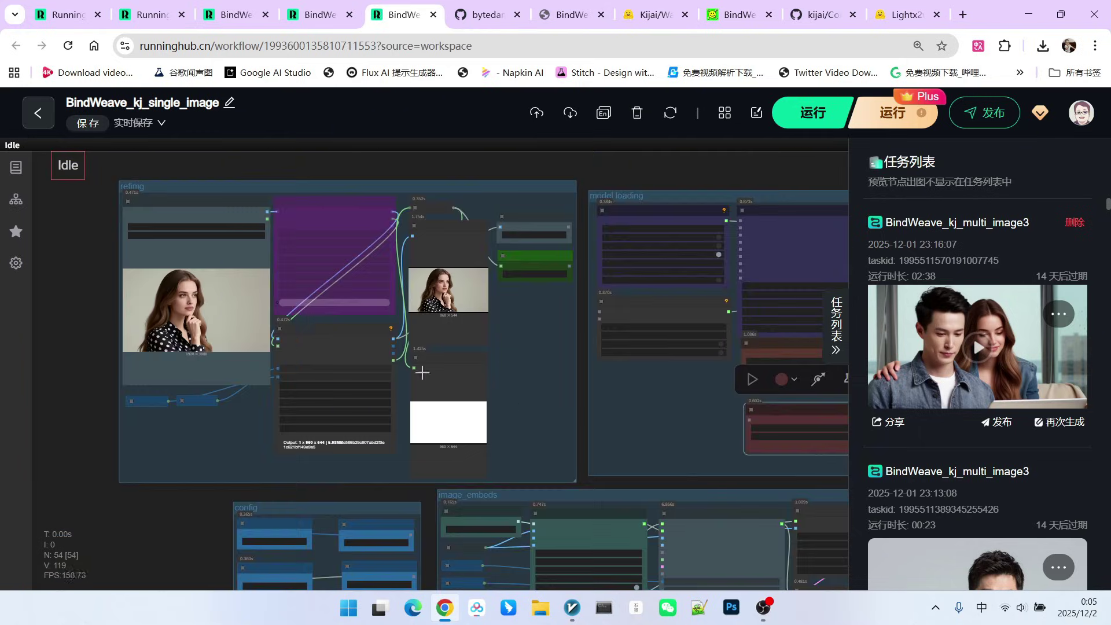
# Examine the Load Image node and its reference picture in the refimg group.
pyautogui.scroll(4, 204, 262)
pyautogui.scroll(-2, 246, 284)
pyautogui.scroll(-1, 246, 284)
pyautogui.moveTo(568, 364); pyautogui.dragTo(613, 390)
pyautogui.scroll(2, 237, 283)
pyautogui.scroll(4, 236, 283)
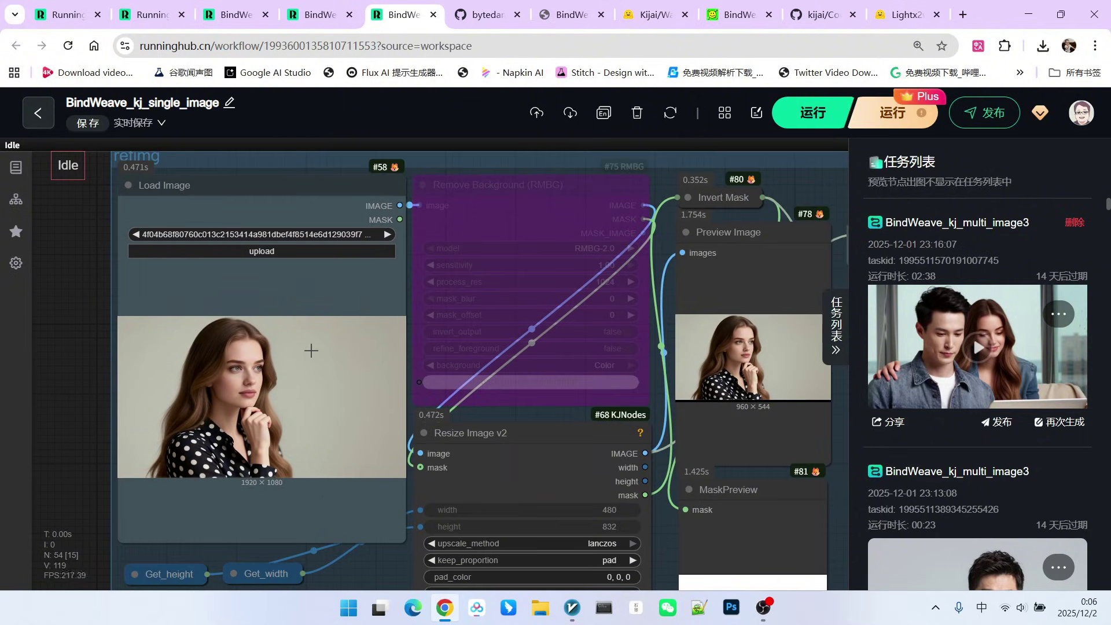
pyautogui.scroll(1, 575, 211)
pyautogui.scroll(-2, 581, 217)
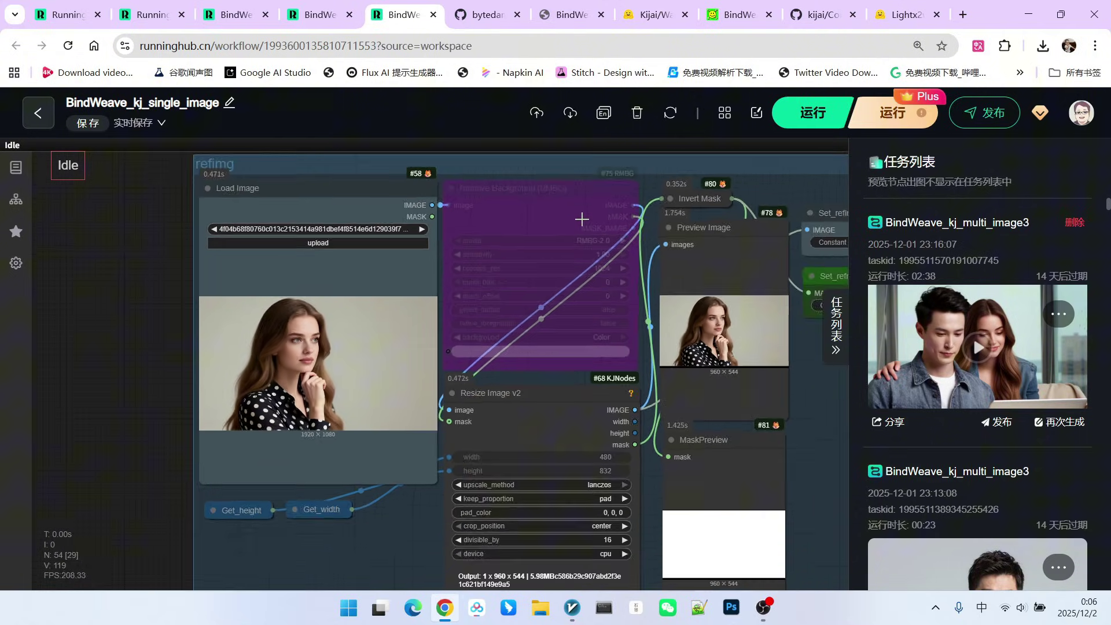
# Inspect the width, height and frames values in the config group.
pyautogui.scroll(-3, 582, 219)
pyautogui.moveTo(266, 432); pyautogui.dragTo(255, 162)
pyautogui.scroll(5, 643, 341)
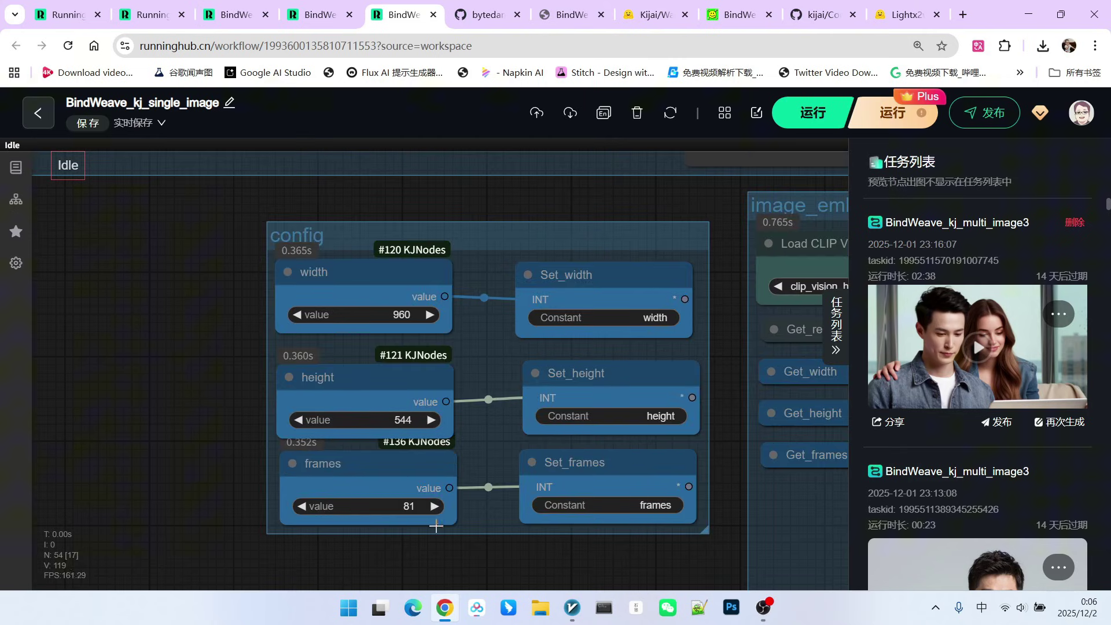
# Go back to the refimg group and inspect the Resize Image v2 node with its width and height inputs.
pyautogui.scroll(-5, 220, 348)
pyautogui.moveTo(434, 221); pyautogui.dragTo(437, 539)
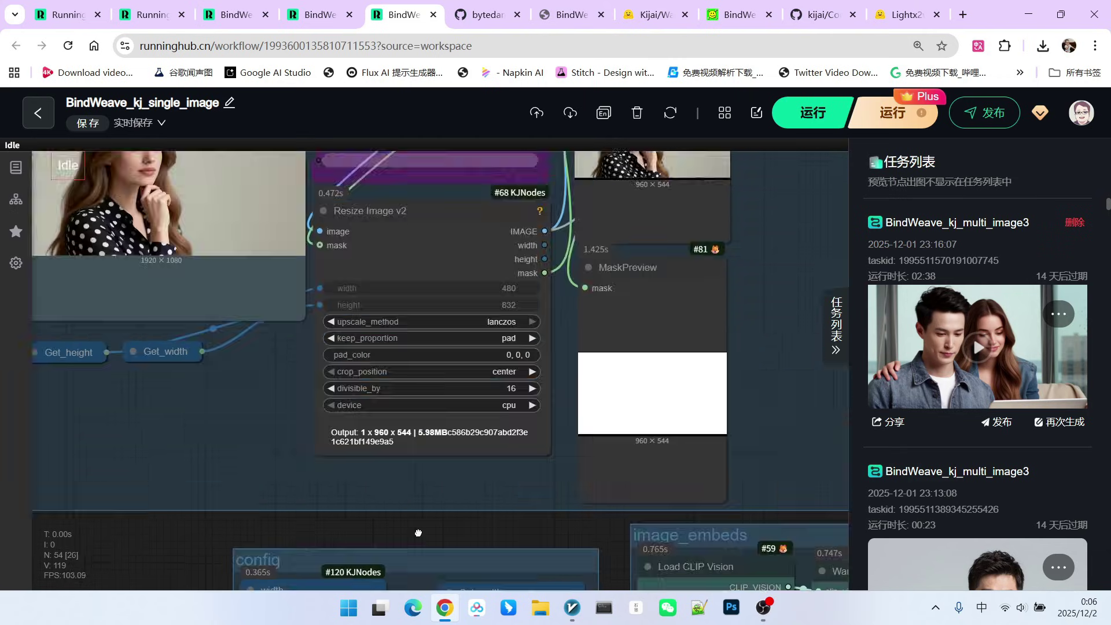
pyautogui.scroll(-3, 444, 484)
pyautogui.scroll(2, 420, 367)
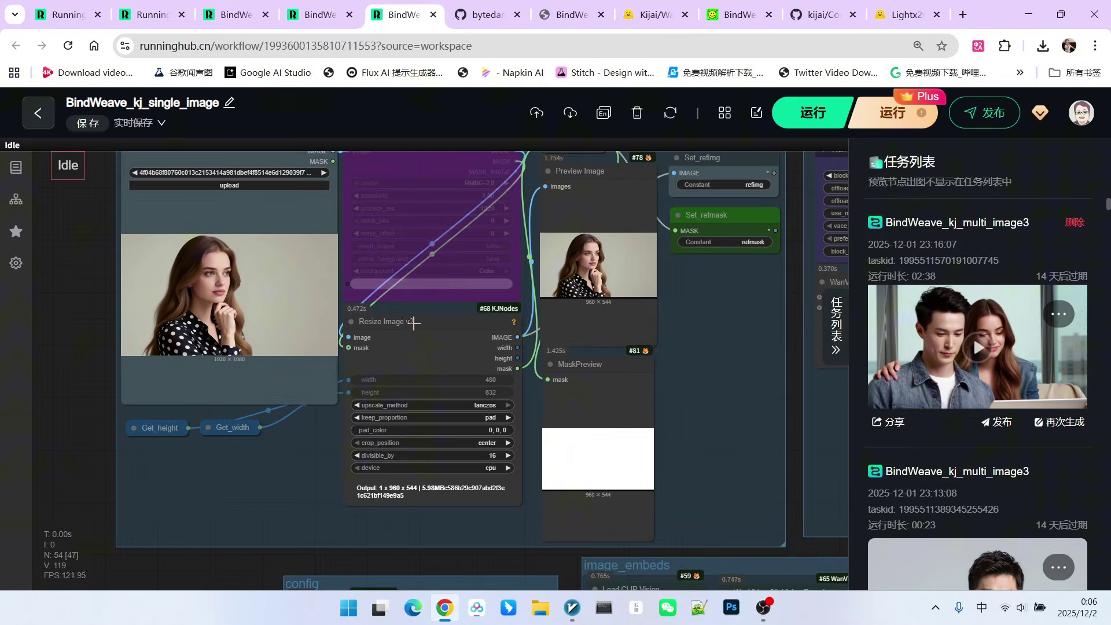
pyautogui.moveTo(402, 323); pyautogui.dragTo(419, 324)
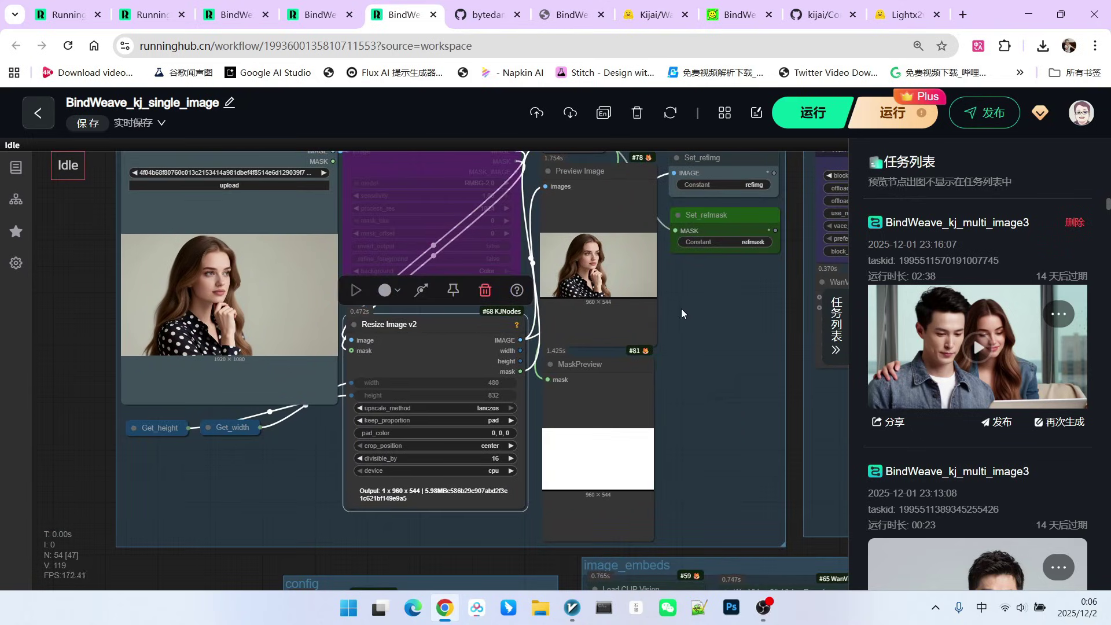
# Select the bypassed Remove Background (RMBG) node and examine how it connects to the reference image and mask nodes.
pyautogui.moveTo(664, 298); pyautogui.dragTo(669, 347)
pyautogui.scroll(2, 388, 208)
pyautogui.click(416, 181)
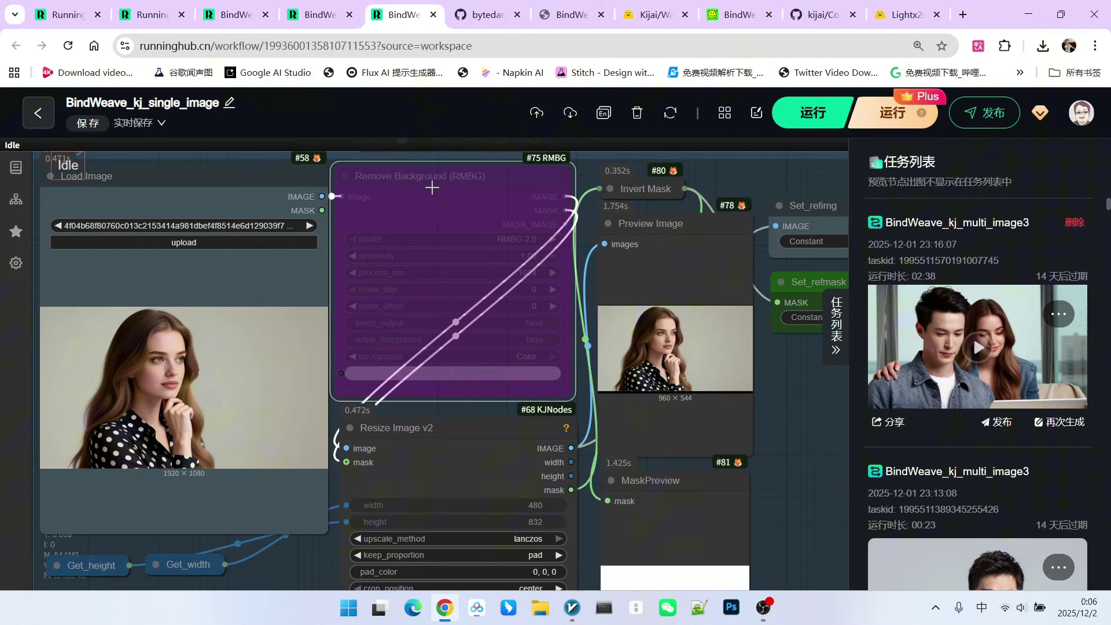
pyautogui.scroll(-3, 464, 182)
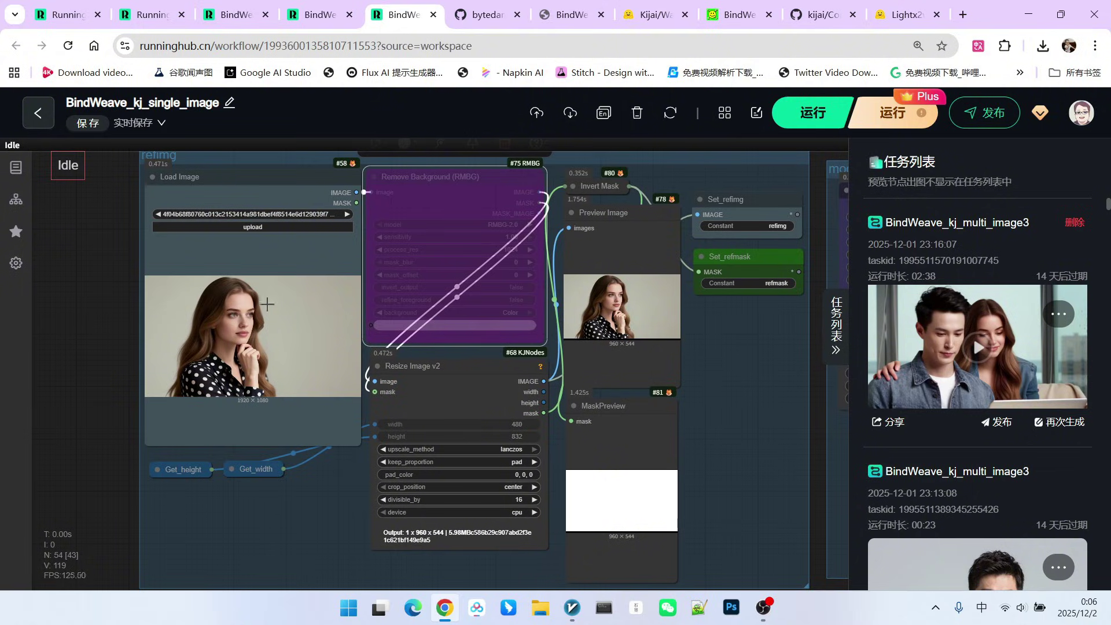
pyautogui.scroll(-1, 343, 291)
pyautogui.moveTo(411, 187); pyautogui.dragTo(414, 186)
pyautogui.scroll(4, 220, 324)
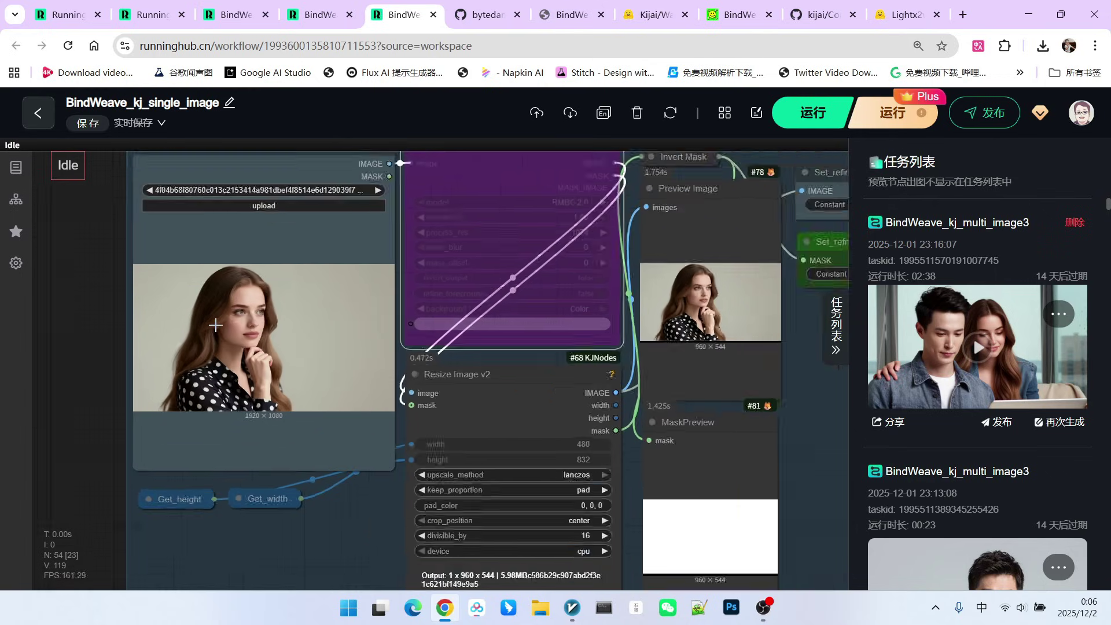
pyautogui.scroll(-4, 382, 347)
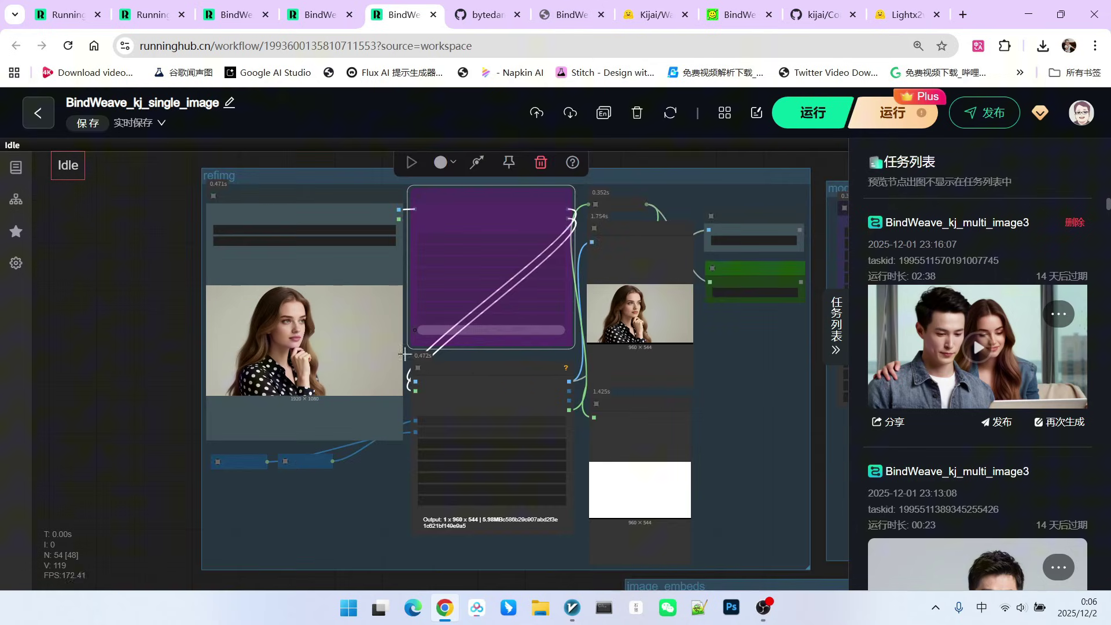
# Compare the reference picture in the refimg group with its resized preview and mask preview around the bypassed background remover.
pyautogui.scroll(3, 728, 397)
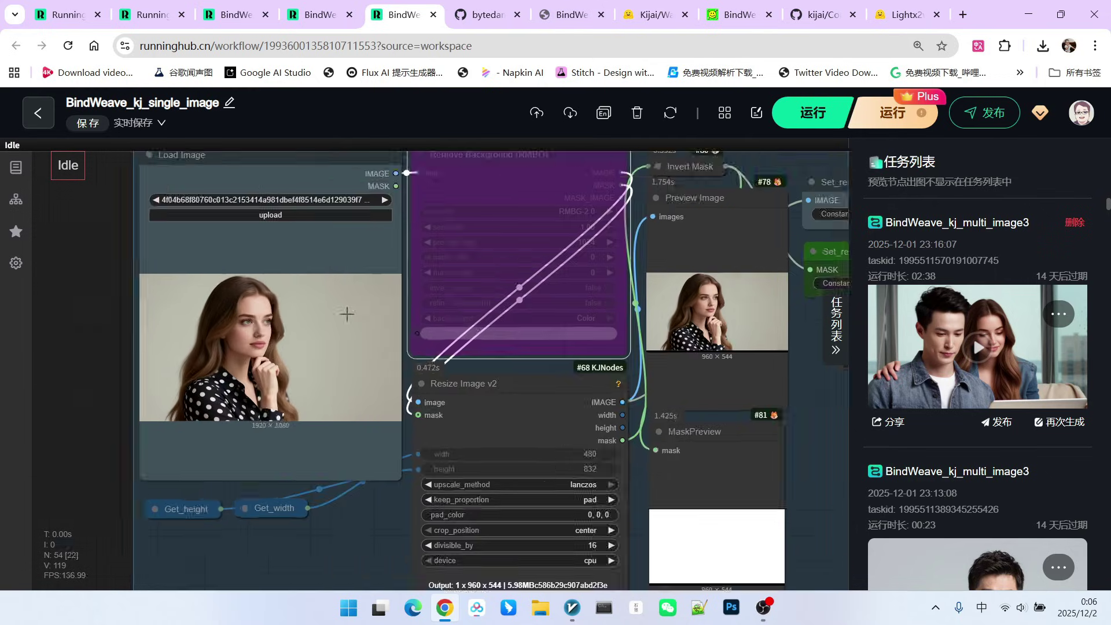
pyautogui.scroll(-2, 333, 290)
pyautogui.scroll(2, 333, 290)
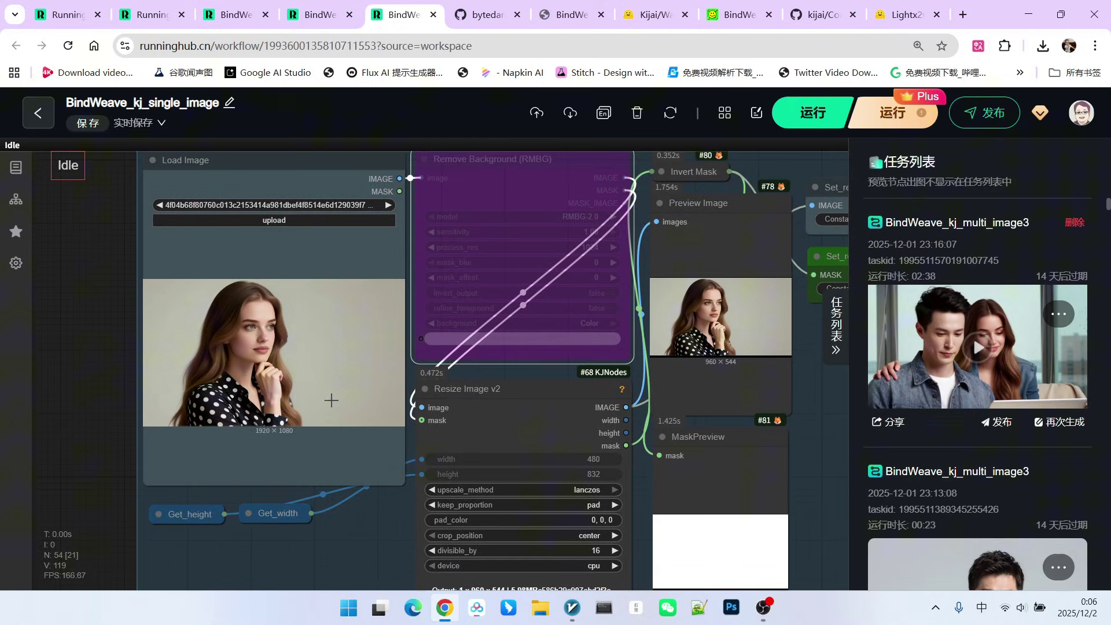
pyautogui.scroll(-1, 377, 373)
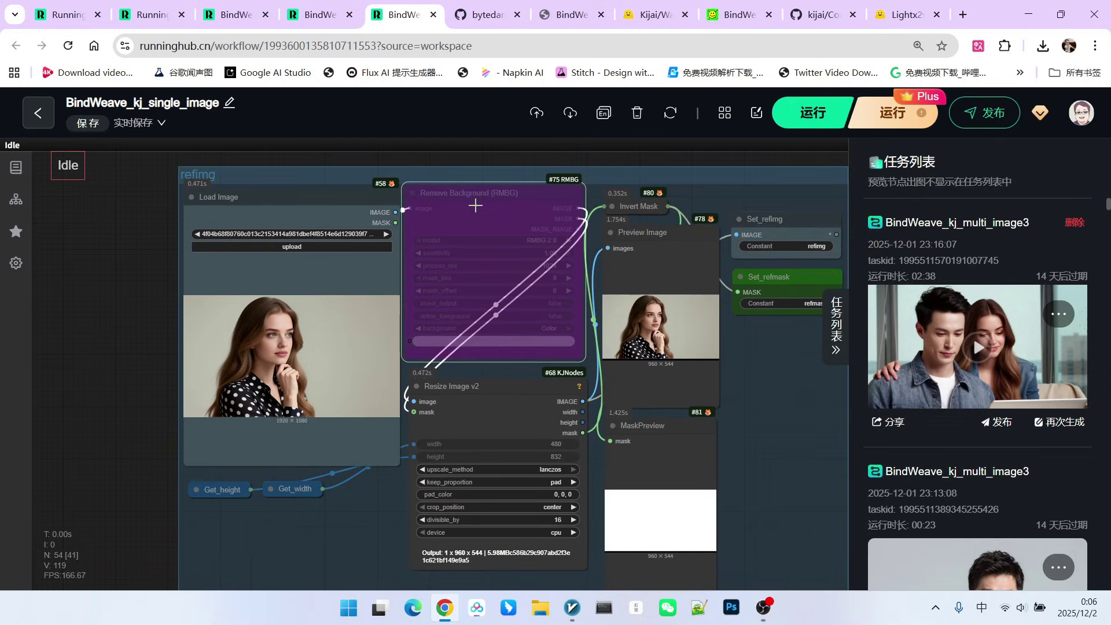
pyautogui.scroll(-1, 788, 395)
# Go to the image_embeds group and inspect the Set_image_embeds node and the link feeding it.
pyautogui.scroll(1, 700, 495)
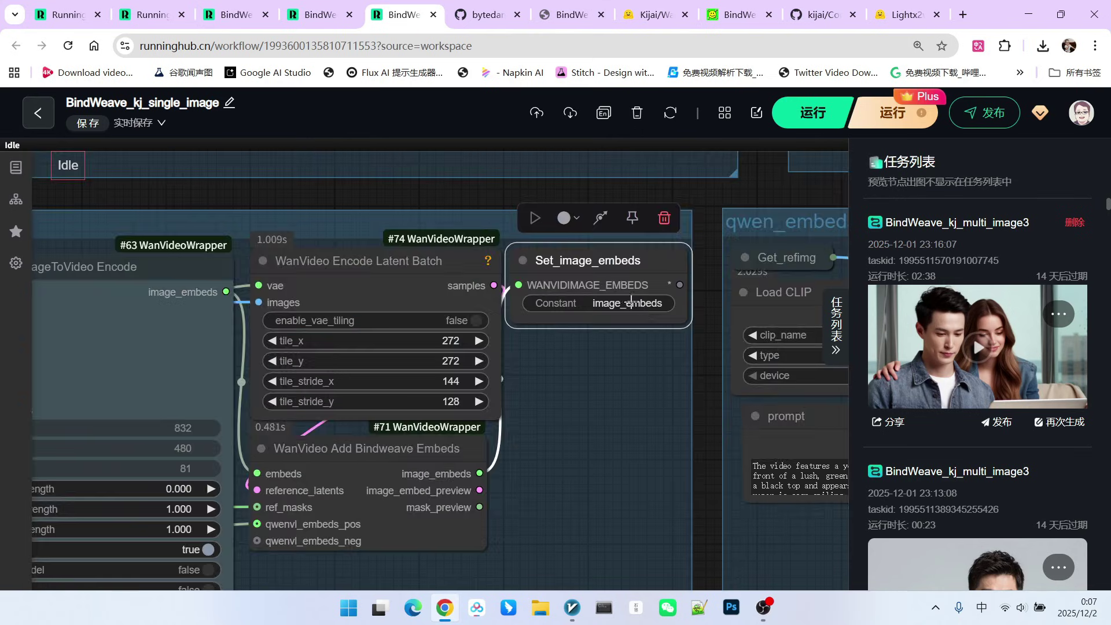
pyautogui.scroll(4, 646, 314)
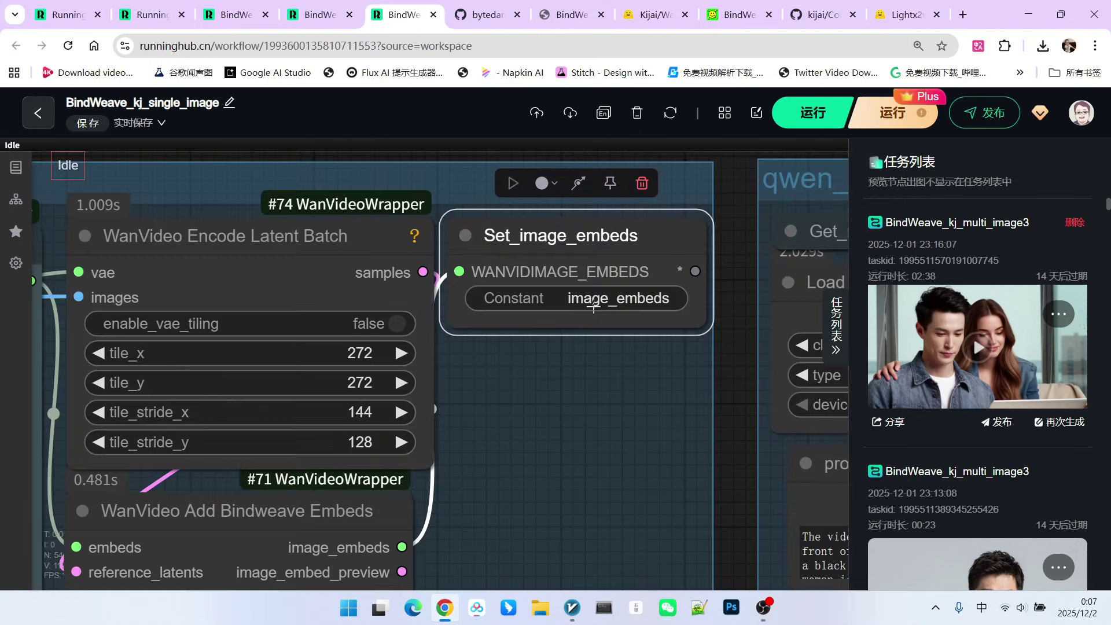
pyautogui.scroll(-2, 735, 387)
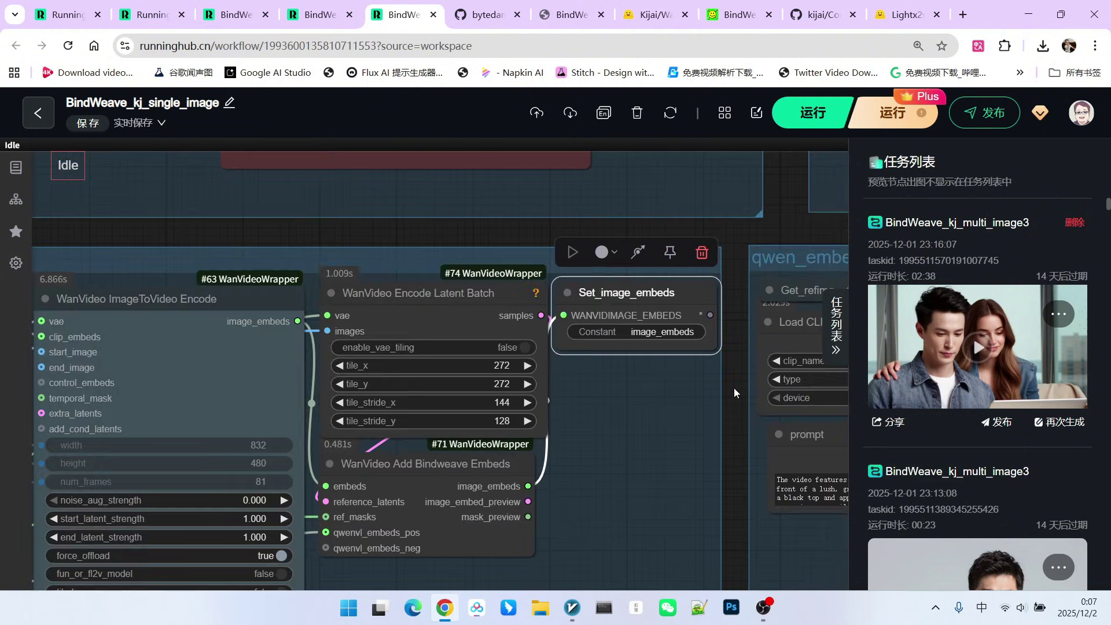
pyautogui.scroll(-1, 732, 405)
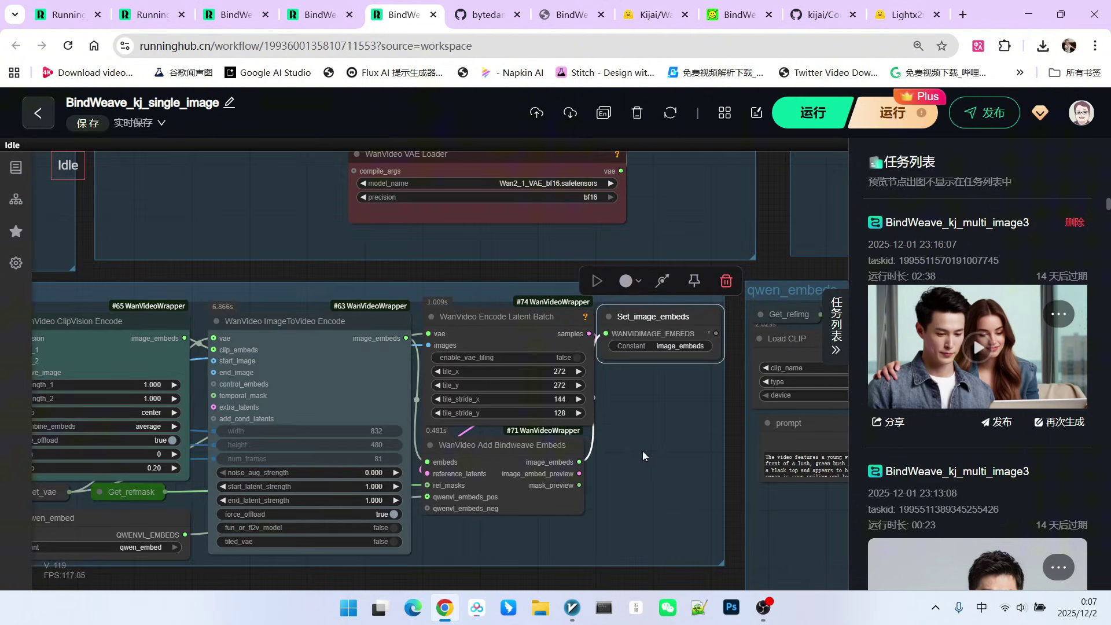
# Examine the WanVideo Add Bindweave Embeds node and its embeds, reference_latents, ref_masks and qwenvl_embeds_pos inputs.
pyautogui.scroll(7, 661, 367)
pyautogui.moveTo(338, 319); pyautogui.dragTo(366, 333)
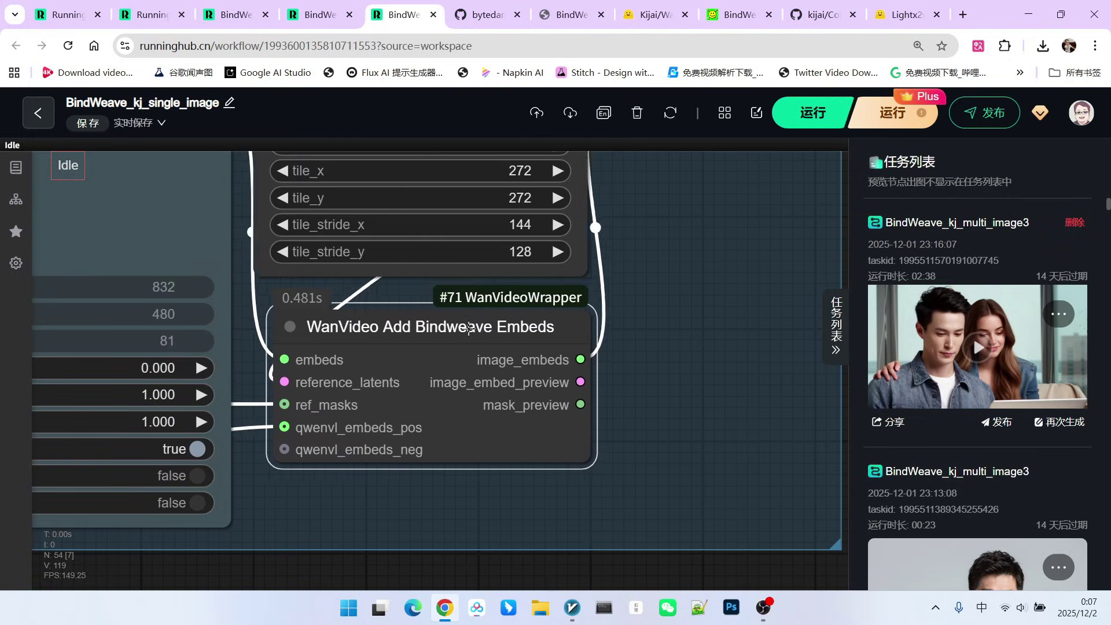
pyautogui.scroll(1, 462, 327)
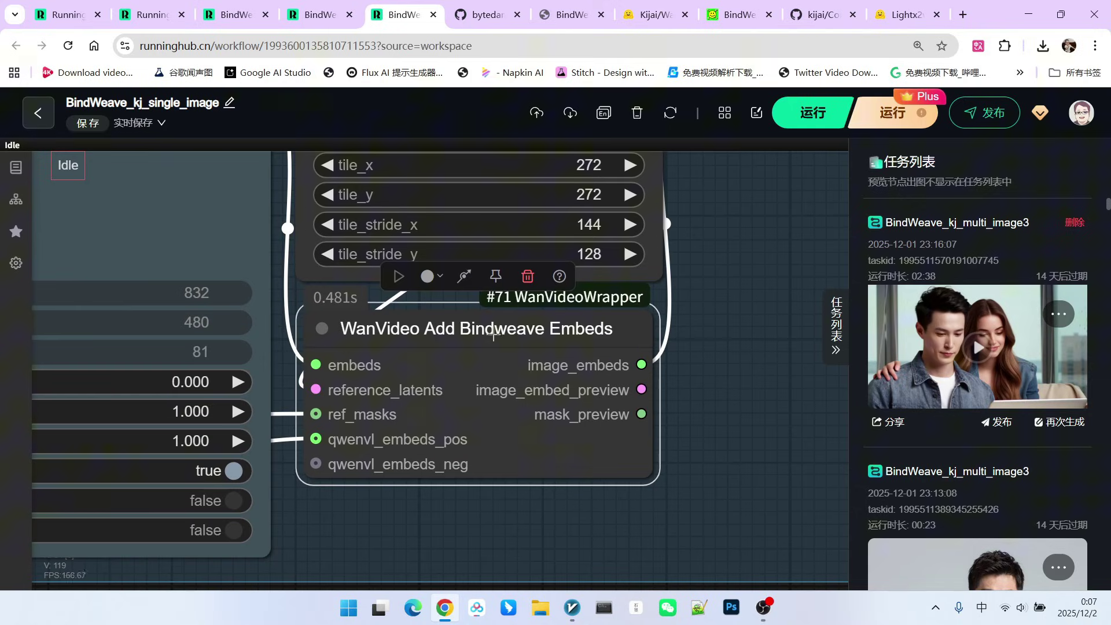
pyautogui.scroll(-2, 510, 331)
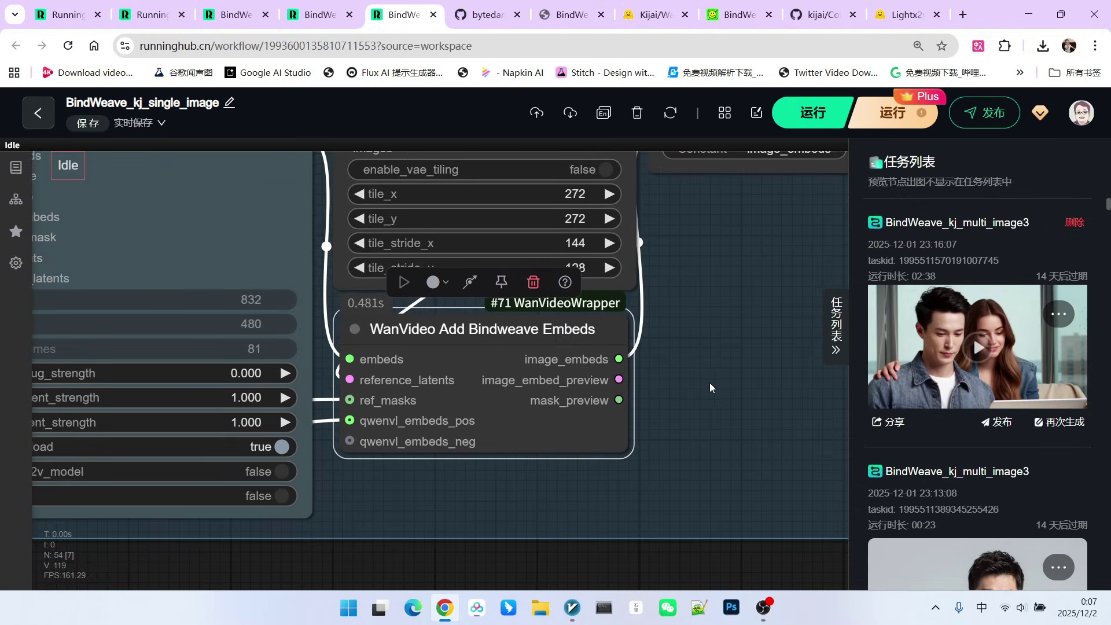
pyautogui.scroll(3, 360, 366)
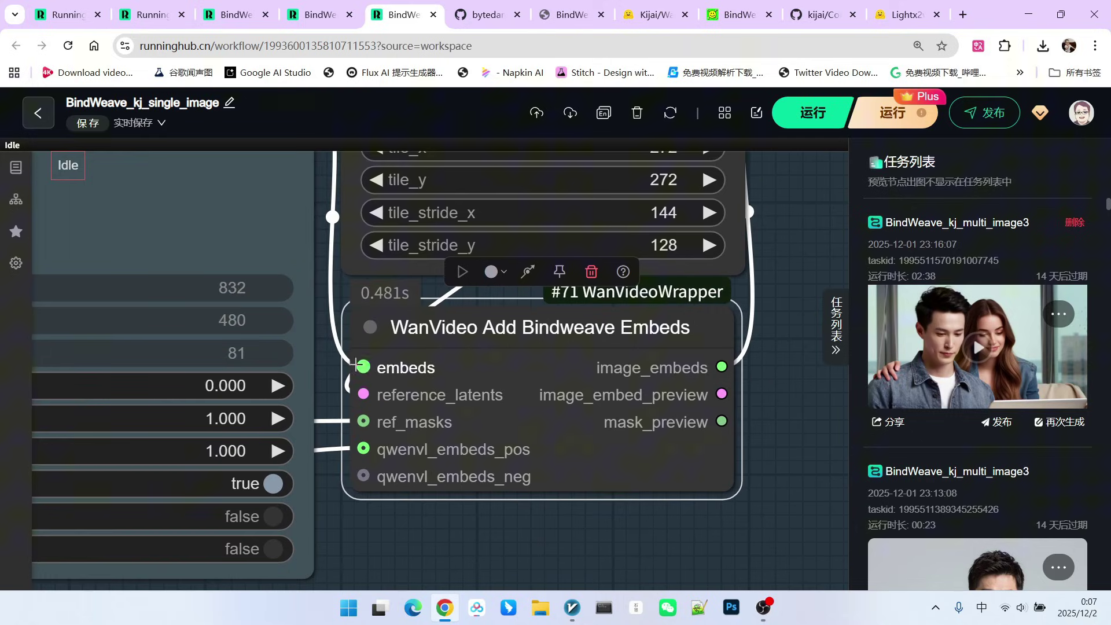
pyautogui.moveTo(436, 328); pyautogui.dragTo(433, 332)
pyautogui.scroll(-1, 434, 428)
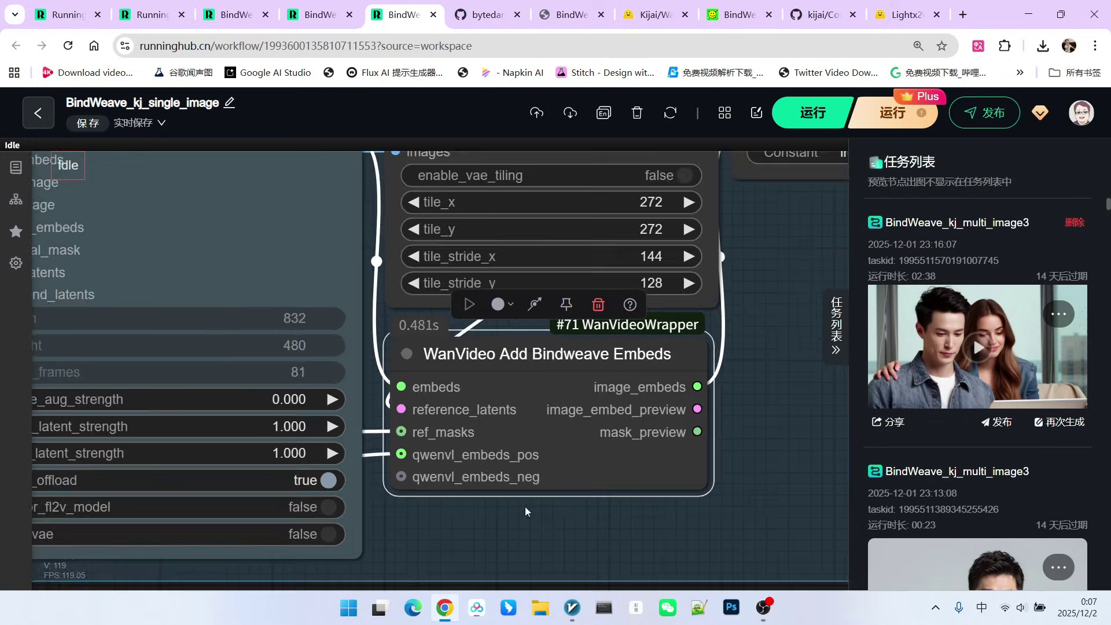
pyautogui.scroll(2, 383, 405)
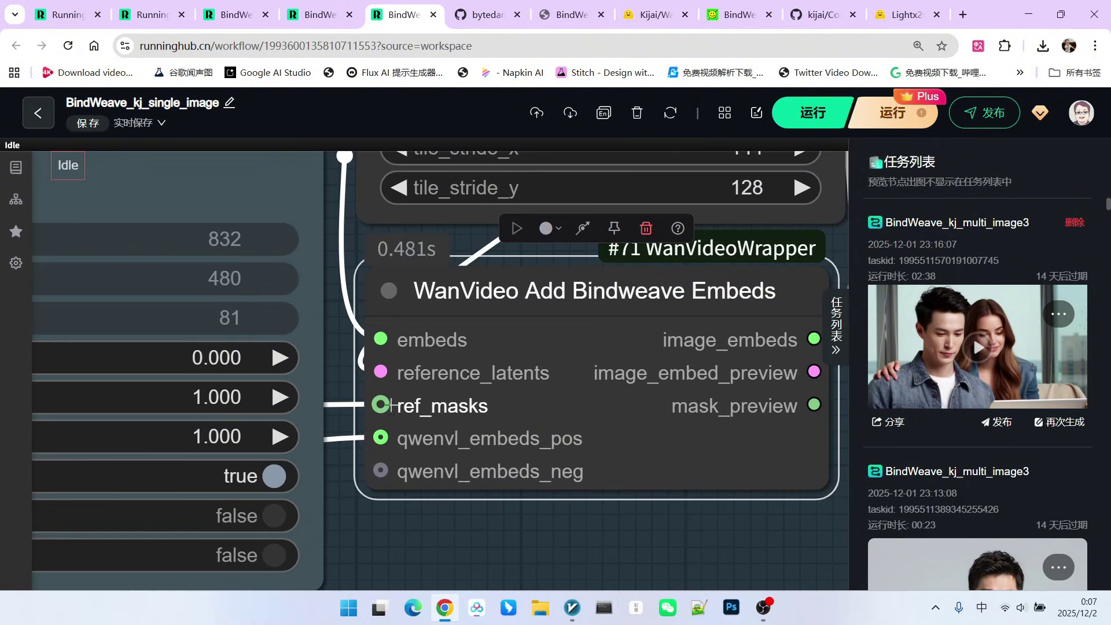
pyautogui.moveTo(534, 431); pyautogui.dragTo(661, 391)
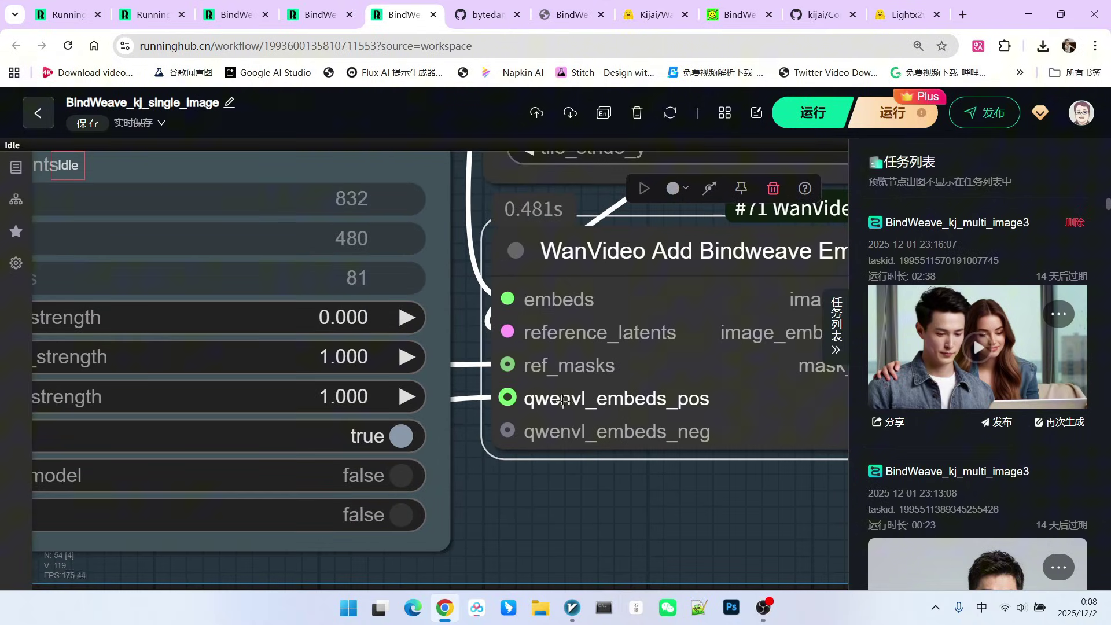
# Inspect the WanVideo ImageToVideo Encode node, including its clip_embeds and size inputs and its connections.
pyautogui.scroll(-5, 653, 389)
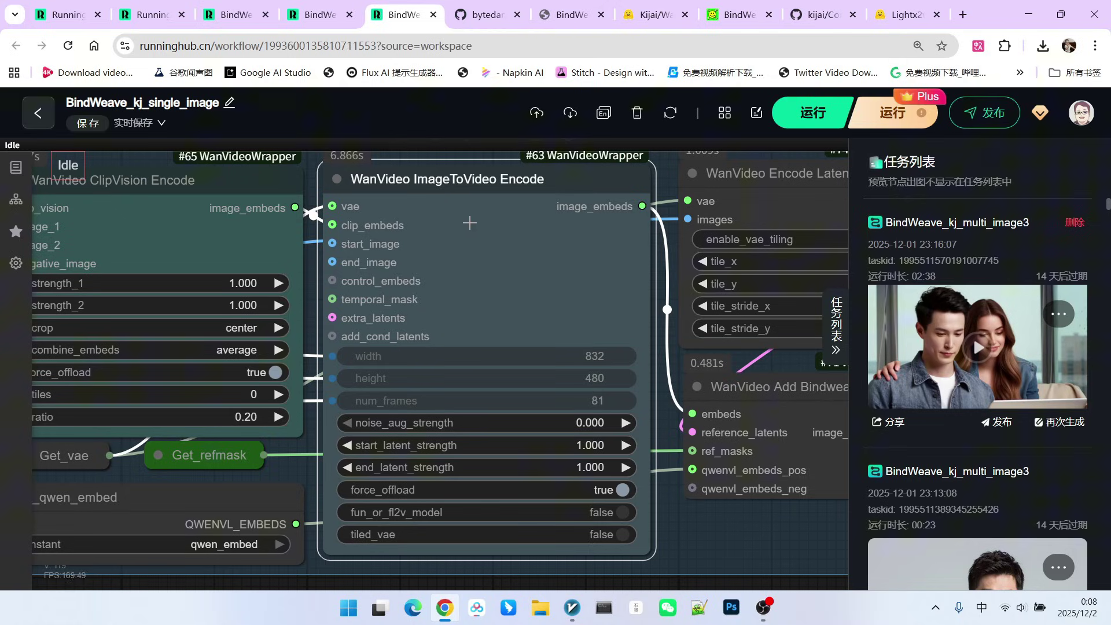
pyautogui.scroll(1, 470, 223)
pyautogui.moveTo(381, 183)
pyautogui.mouseDown()
pyautogui.moveTo(458, 232)
pyautogui.moveTo(422, 191)
pyautogui.moveTo(398, 191)
pyautogui.mouseUp()
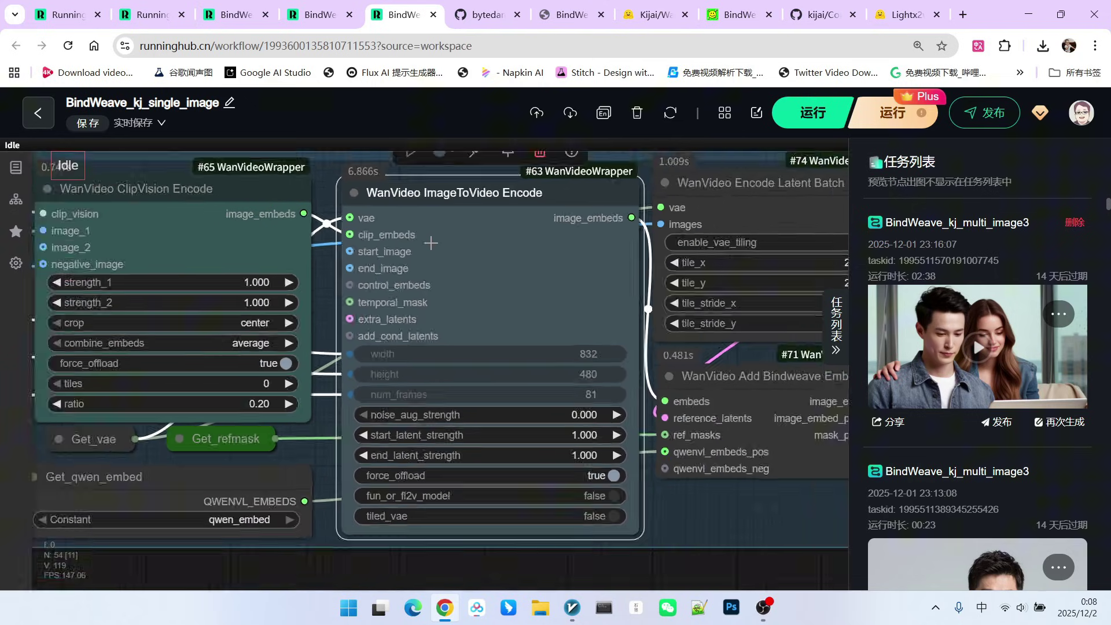
pyautogui.scroll(-1, 485, 231)
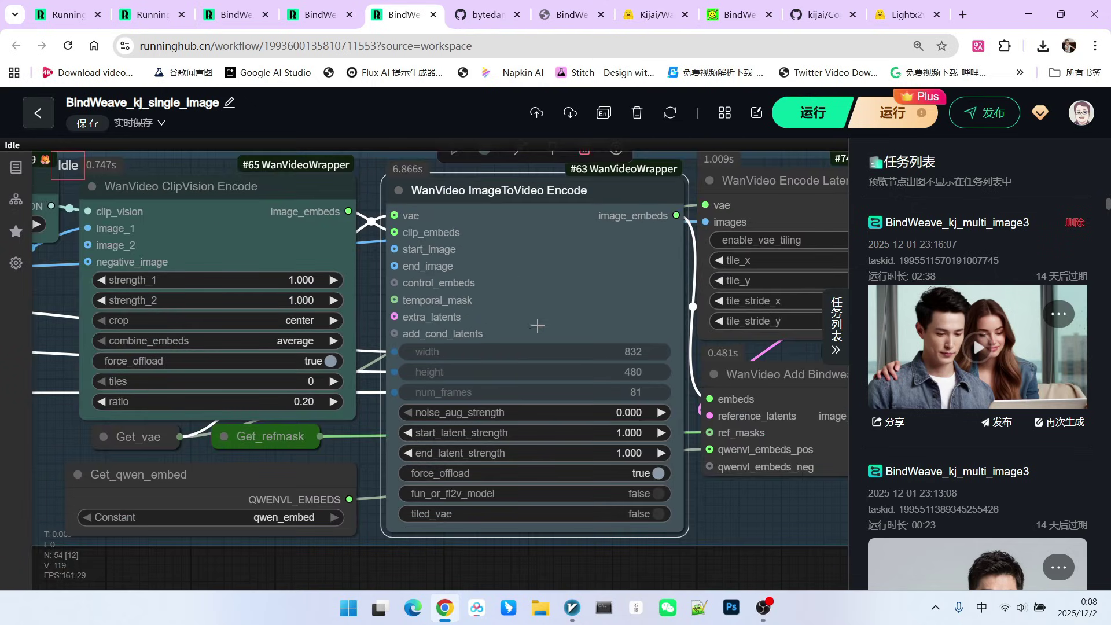
pyautogui.scroll(-1, 734, 491)
# Examine the WanVideo ClipVision Encode node together with the Load CLIP Vision and Get_refimg nodes that feed it.
pyautogui.scroll(3, 188, 194)
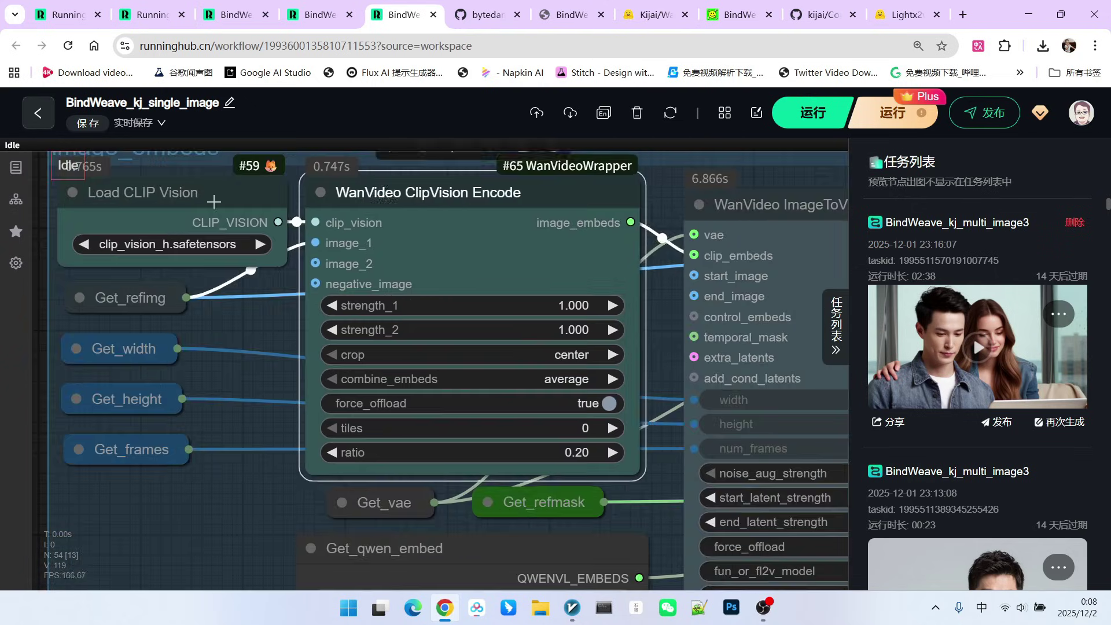
pyautogui.click(188, 194)
pyautogui.moveTo(188, 194); pyautogui.dragTo(199, 194)
pyautogui.moveTo(423, 202); pyautogui.dragTo(436, 199)
pyautogui.click(150, 287)
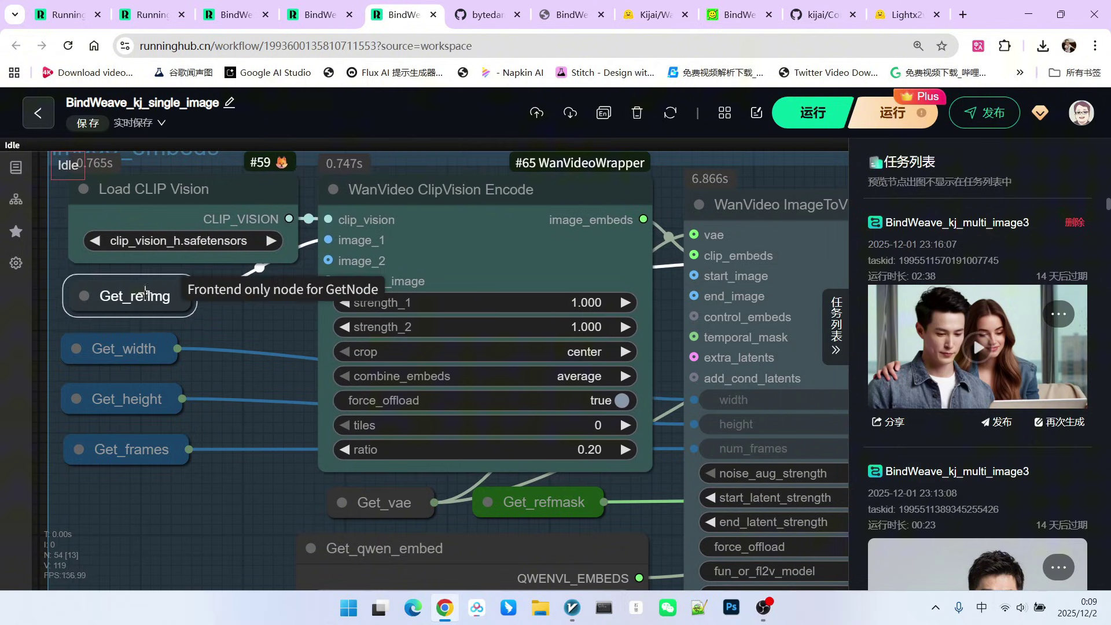
pyautogui.moveTo(541, 206); pyautogui.dragTo(538, 207)
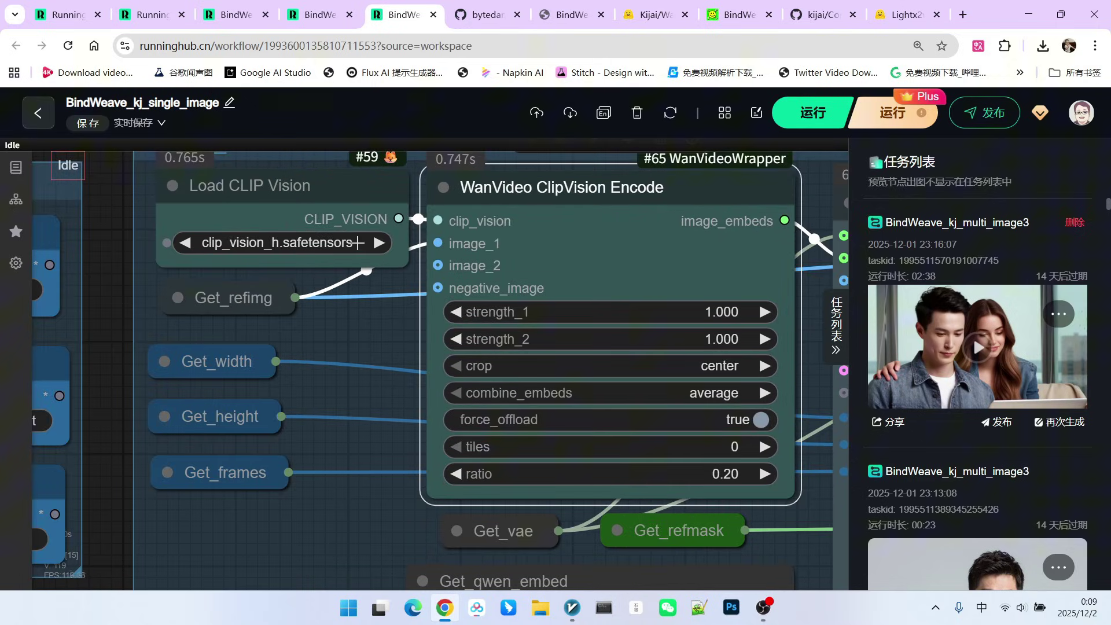
# Trace the reference_latents input back through the WanVideo Encode Latent Batch node to the Get_refimg node.
pyautogui.scroll(-4, 325, 254)
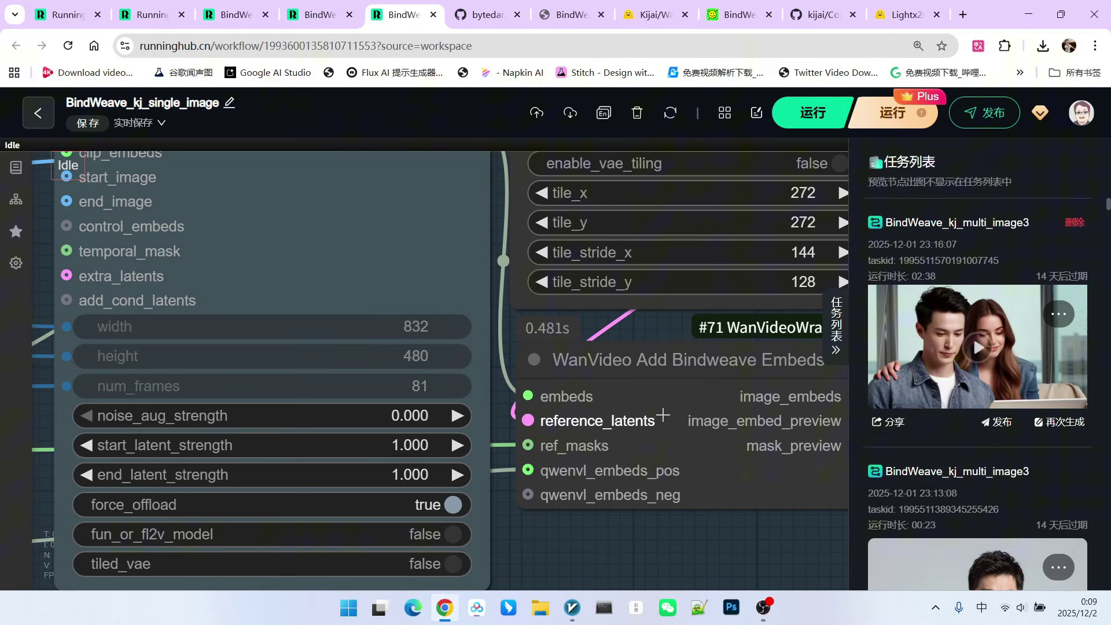
pyautogui.scroll(-4, 666, 411)
pyautogui.moveTo(605, 190); pyautogui.dragTo(618, 187)
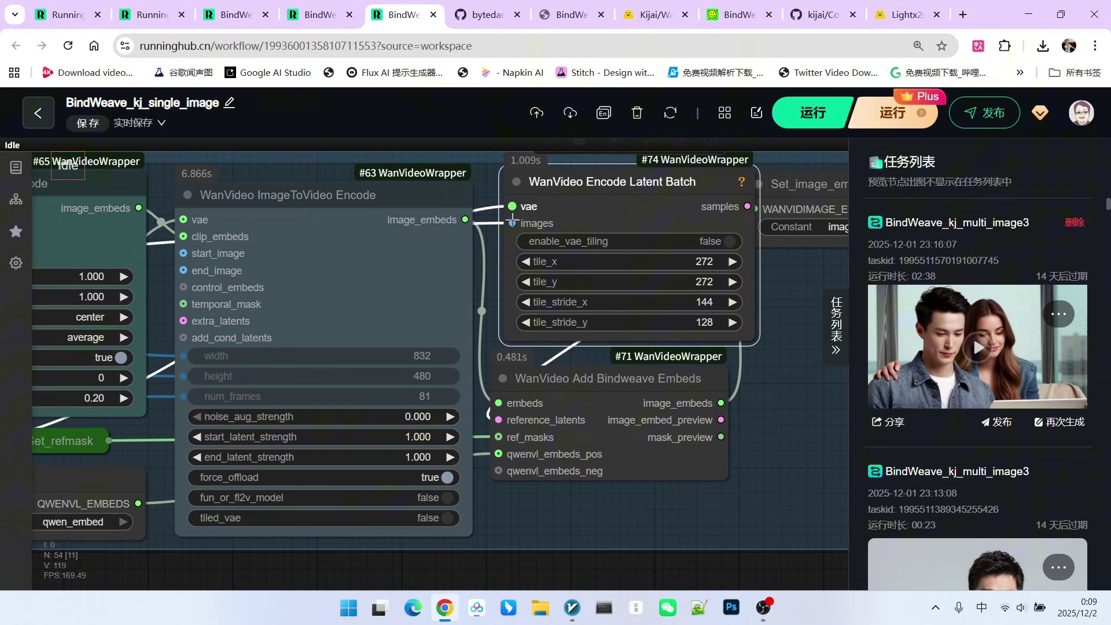
pyautogui.scroll(-2, 602, 272)
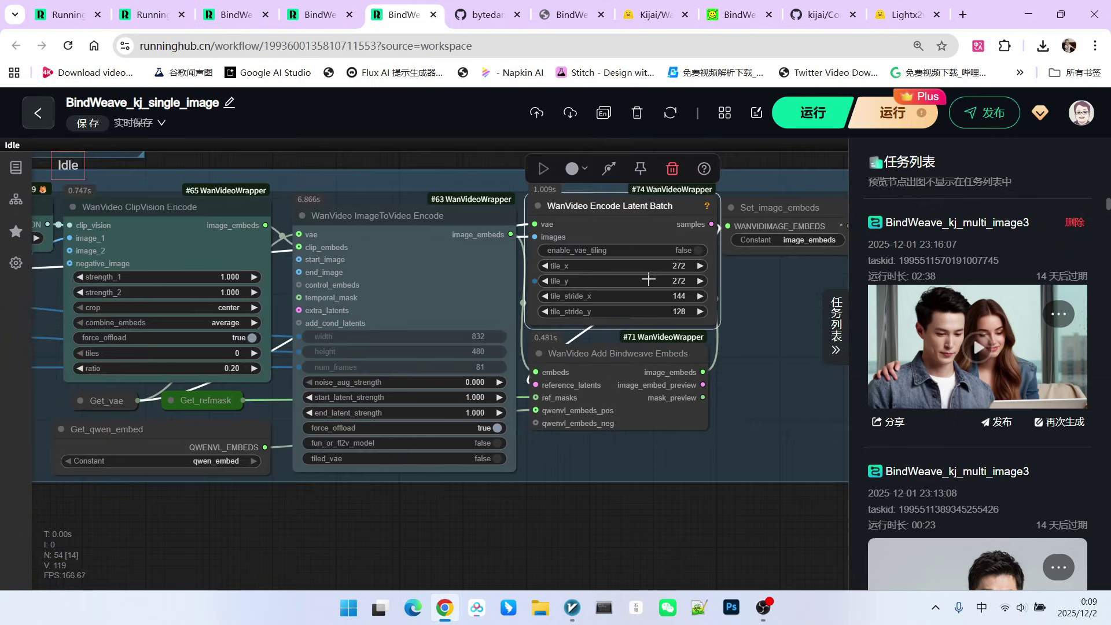
pyautogui.scroll(-3, 562, 234)
pyautogui.scroll(6, 190, 279)
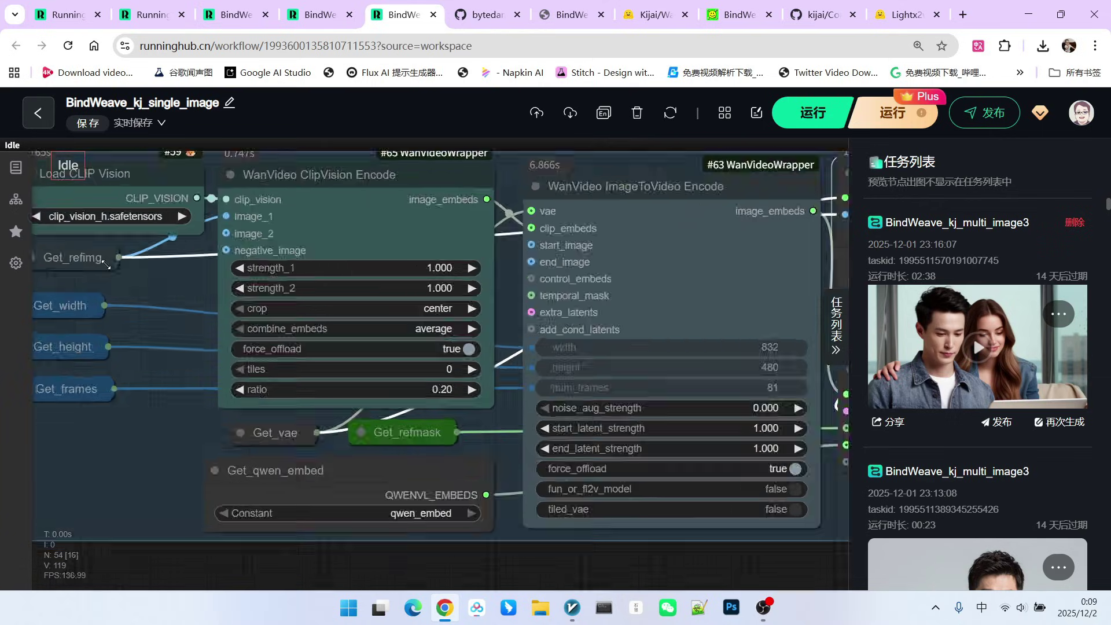
# Examine the ref_masks input of the Bindweave embeds node and trace its mask source towards the refimg group.
pyautogui.scroll(-5, 634, 267)
pyautogui.scroll(5, 683, 220)
pyautogui.scroll(4, 524, 462)
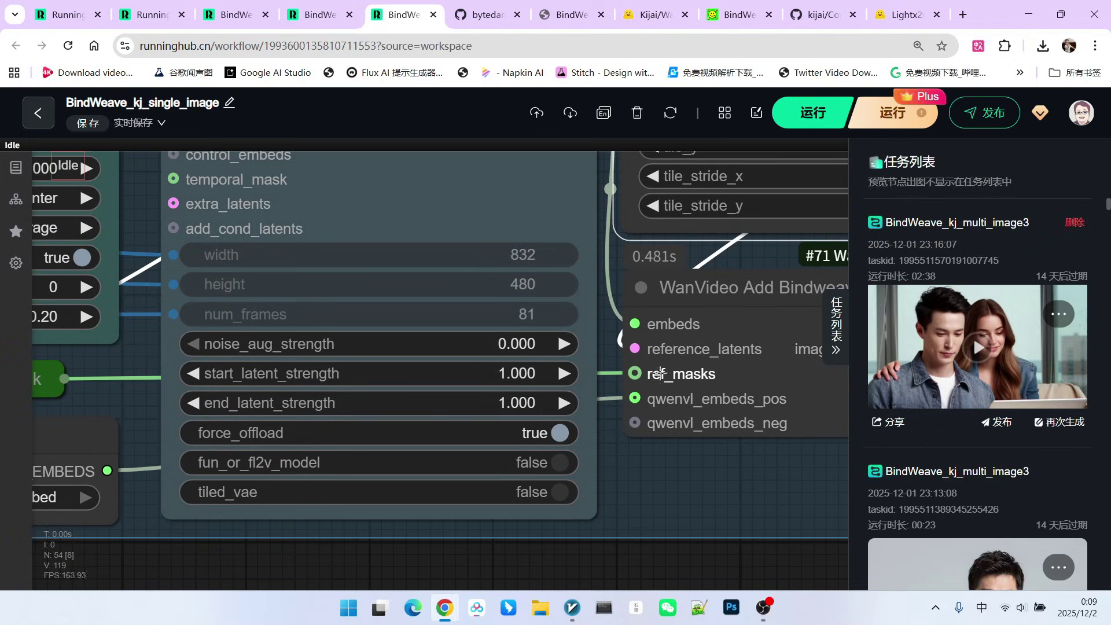
pyautogui.scroll(-1, 704, 379)
pyautogui.scroll(-5, 703, 380)
pyautogui.moveTo(444, 482); pyautogui.dragTo(658, 562)
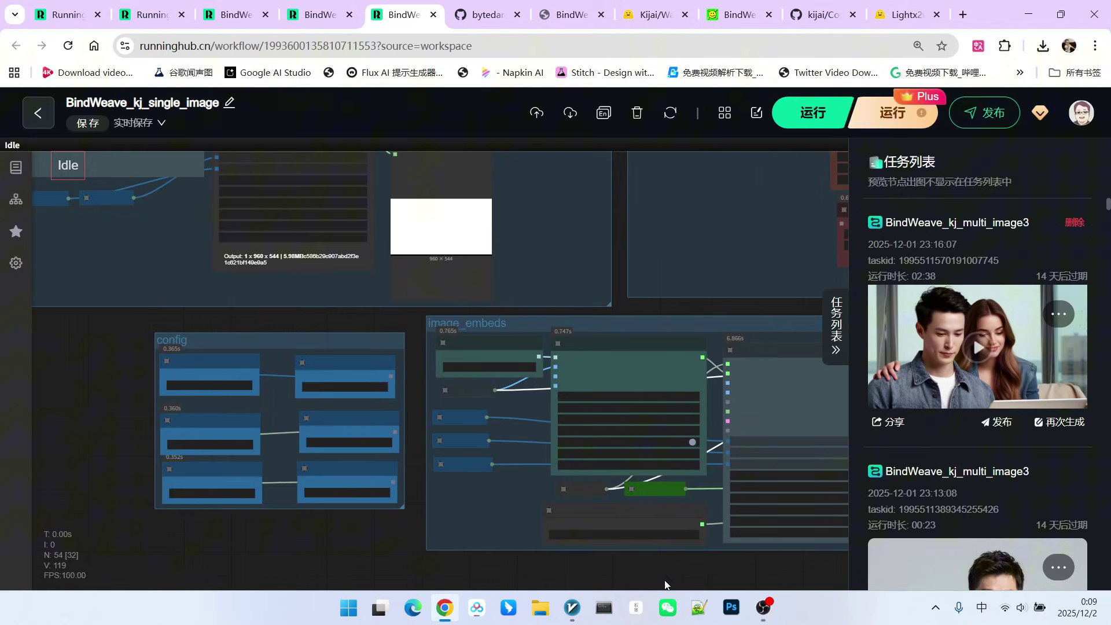
pyautogui.moveTo(565, 214); pyautogui.dragTo(609, 372)
# Inspect the qwenvl_embeds_pos input and select the Get_qwen_embed node that supplies it.
pyautogui.scroll(7, 358, 270)
pyautogui.scroll(4, 361, 279)
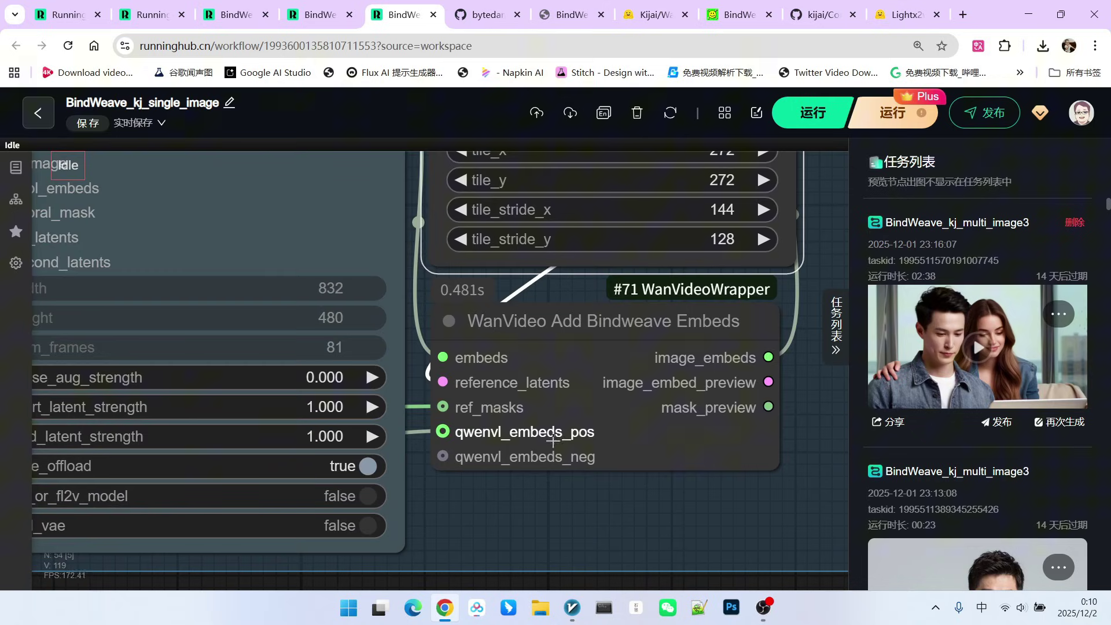
pyautogui.scroll(-3, 526, 423)
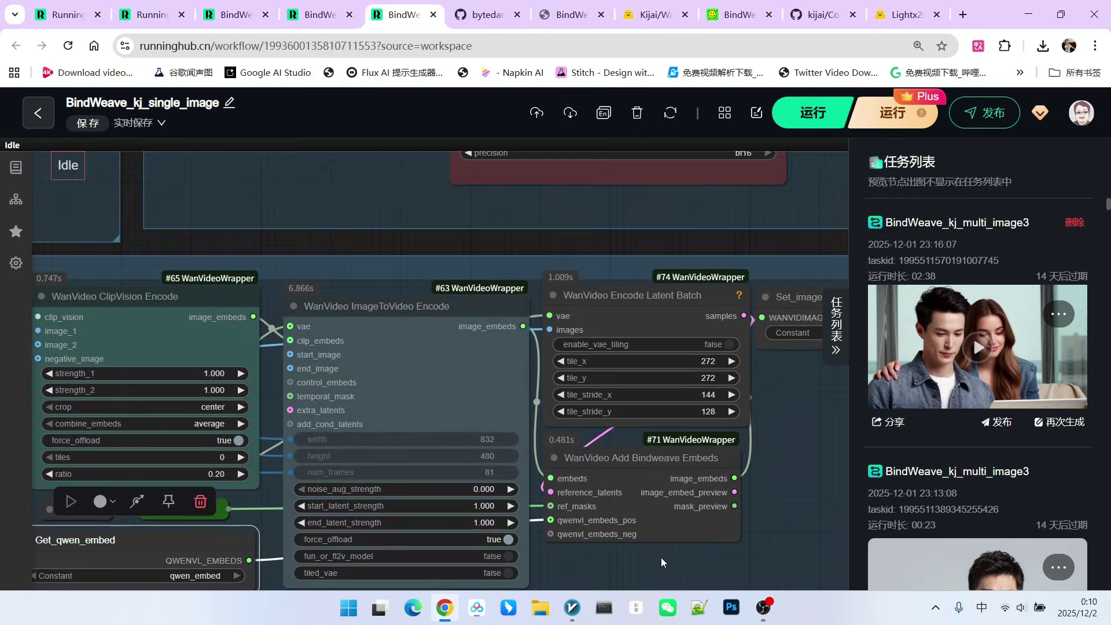
# Go to the qwen_embeds group and look over the Load CLIP, prompt and TextImageEncodeQwenVL nodes.
pyautogui.moveTo(788, 447); pyautogui.dragTo(732, 551)
pyautogui.moveTo(765, 284); pyautogui.dragTo(738, 299)
pyautogui.moveTo(337, 300)
pyautogui.mouseDown()
pyautogui.moveTo(324, 300)
pyautogui.moveTo(346, 295)
pyautogui.moveTo(336, 298)
pyautogui.mouseUp()
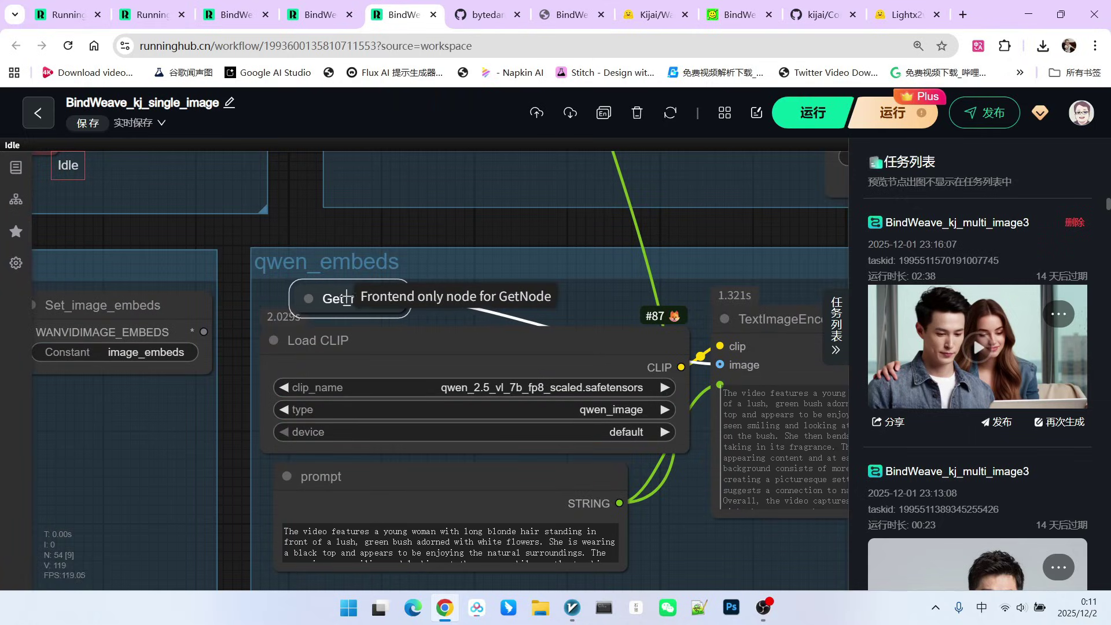
pyautogui.moveTo(757, 368); pyautogui.dragTo(751, 369)
pyautogui.moveTo(749, 553); pyautogui.dragTo(660, 415)
# Enlarge the prompt node in the qwen_embeds group to fit its full text, and reposition it below Load CLIP.
pyautogui.scroll(1, 556, 426)
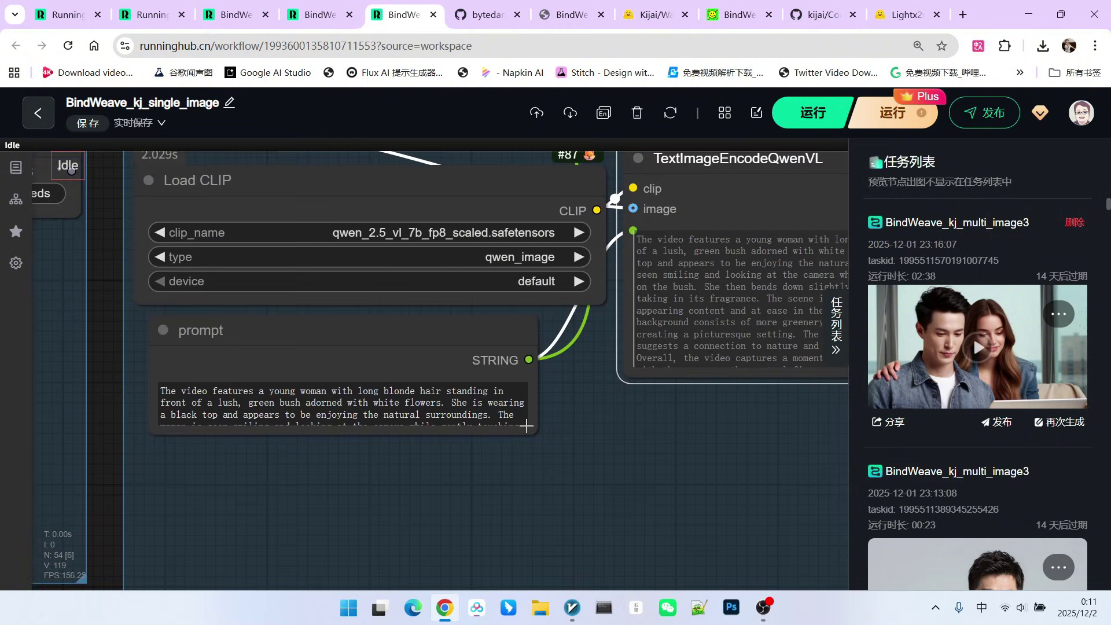
pyautogui.moveTo(534, 431); pyautogui.dragTo(586, 476)
pyautogui.moveTo(457, 443); pyautogui.dragTo(419, 447)
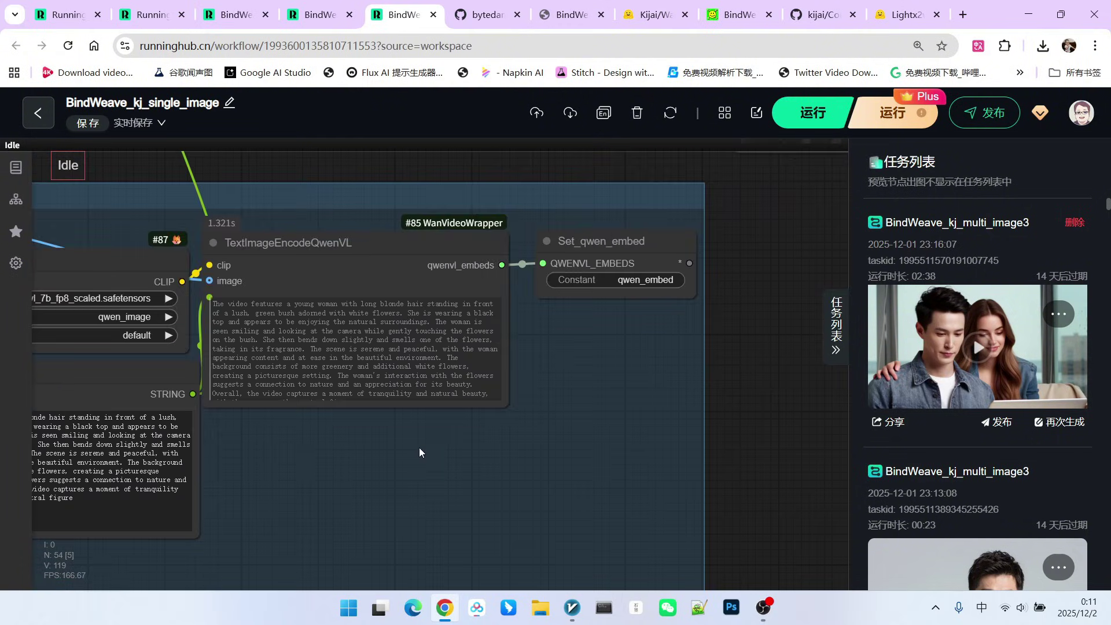
pyautogui.scroll(-7, 471, 452)
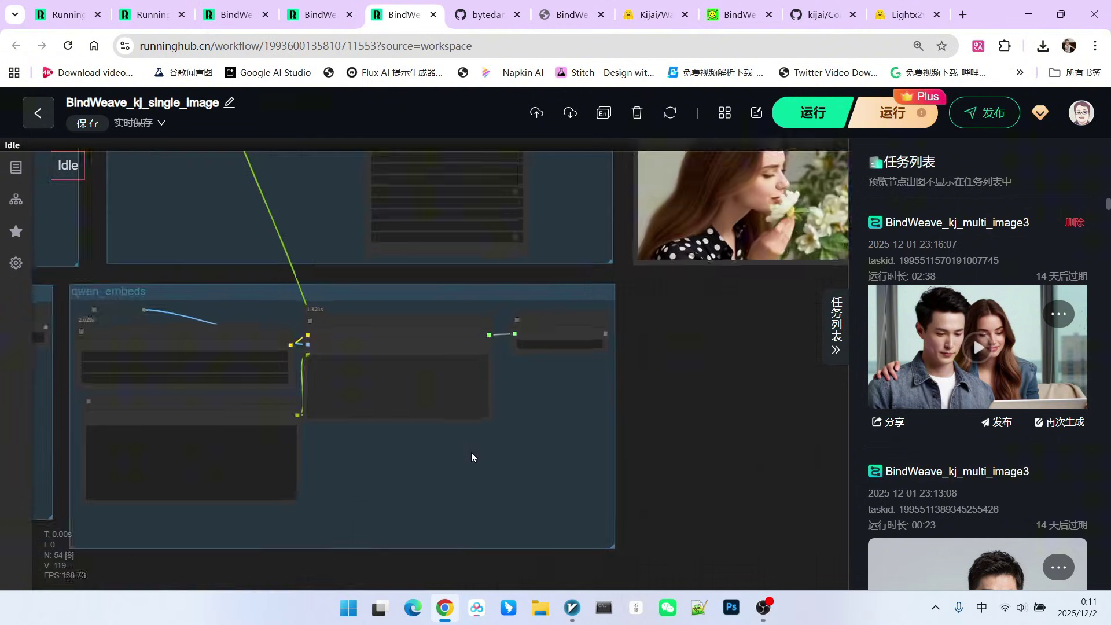
# Examine the TextImageEncodeQwenVL node with its clip, image and prompt text inputs in the qwen_embeds group.
pyautogui.moveTo(716, 413); pyautogui.dragTo(586, 492)
pyautogui.scroll(6, 694, 295)
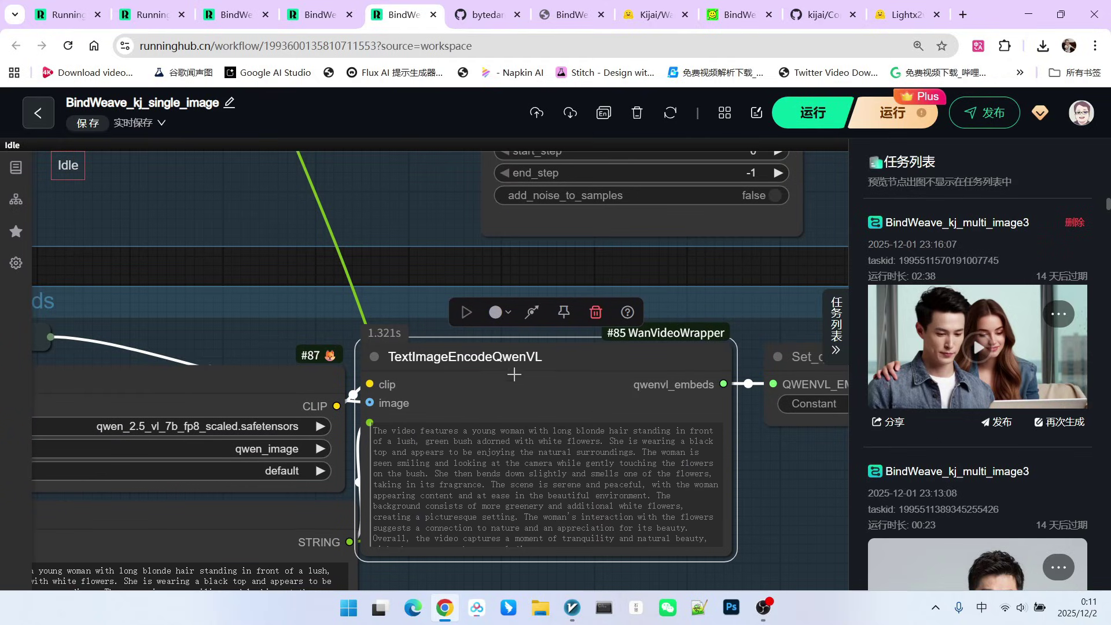
pyautogui.scroll(1, 513, 372)
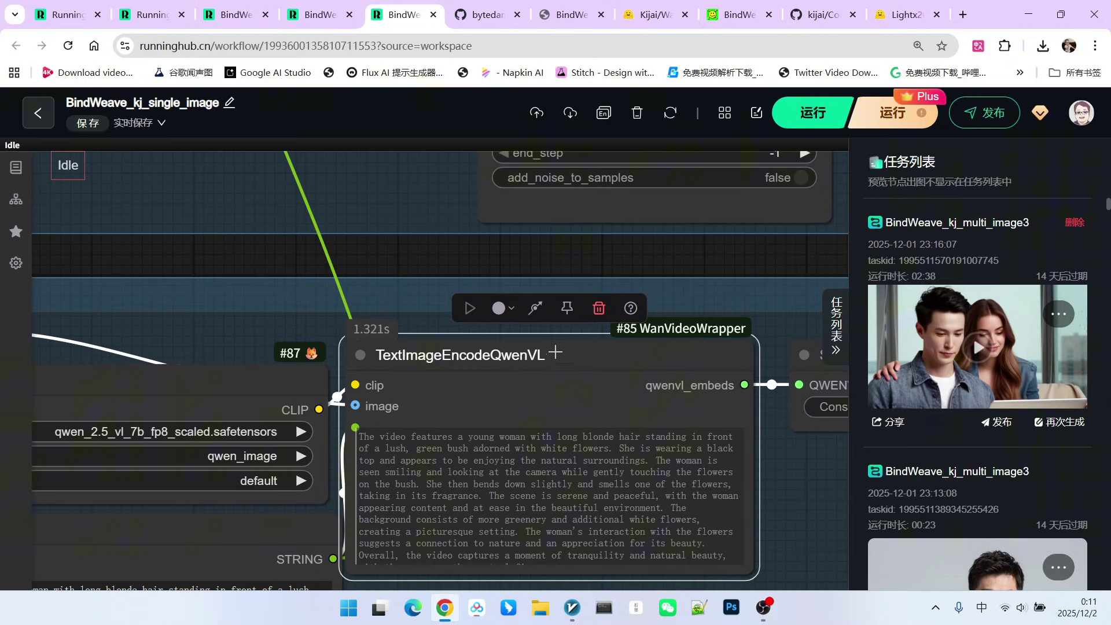
pyautogui.scroll(-3, 541, 355)
# Select the Load CLIP node in the qwen_embeds group and inspect its clip_name and type settings.
pyautogui.click(289, 375)
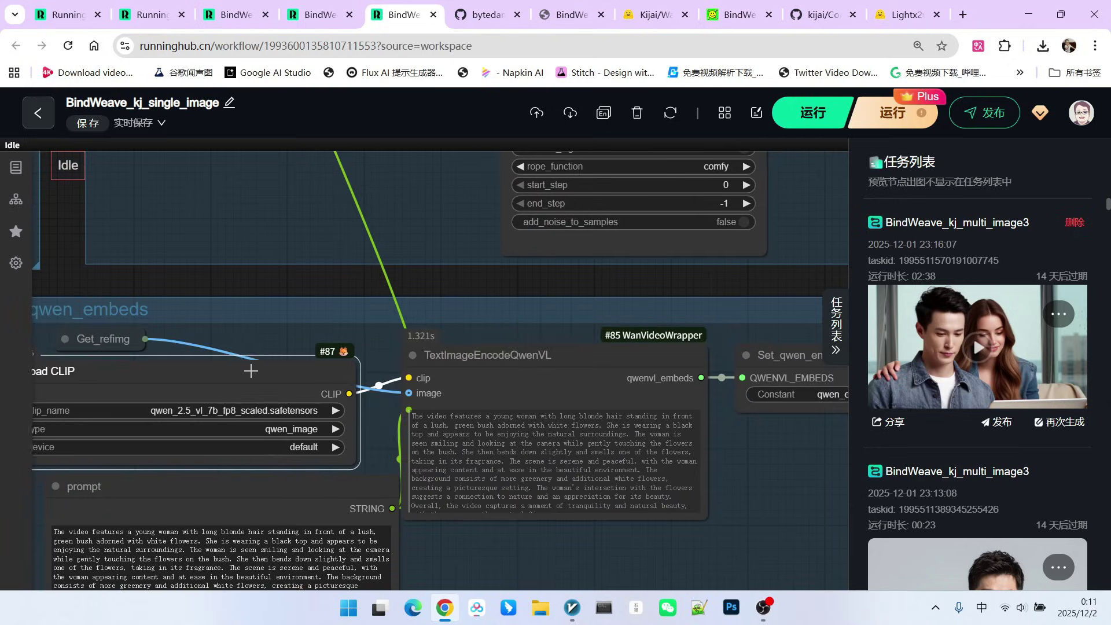
pyautogui.scroll(3, 215, 423)
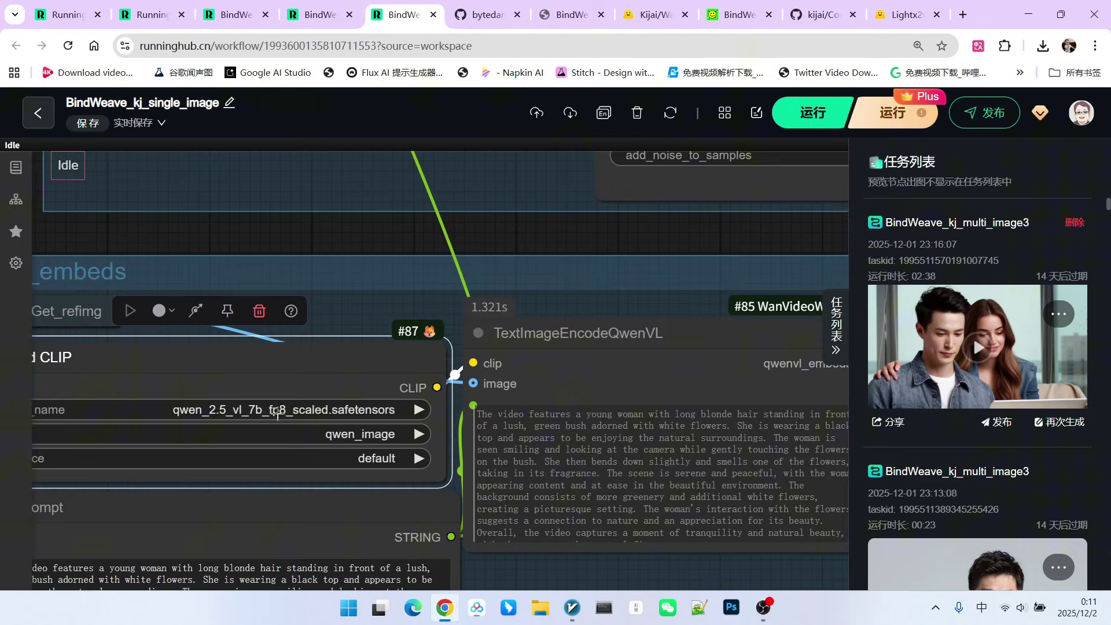
pyautogui.scroll(-5, 284, 407)
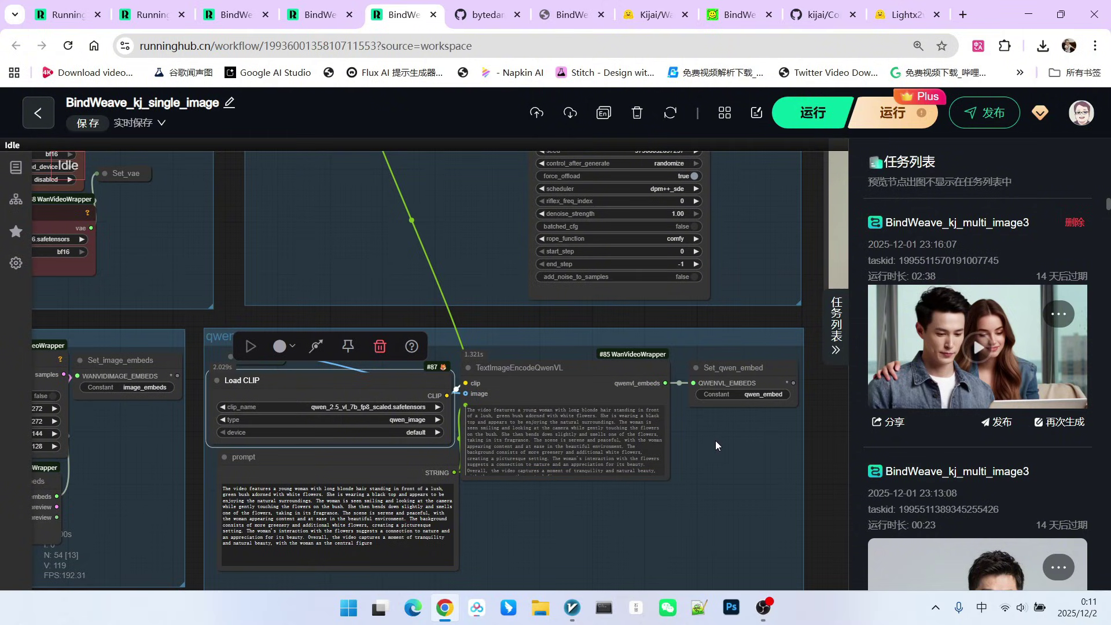
# Inspect the TextImageEncodeQwenVL node and its qwenvl_embeds link to Set_qwen_embed in the qwen_embeds group.
pyautogui.scroll(3, 715, 440)
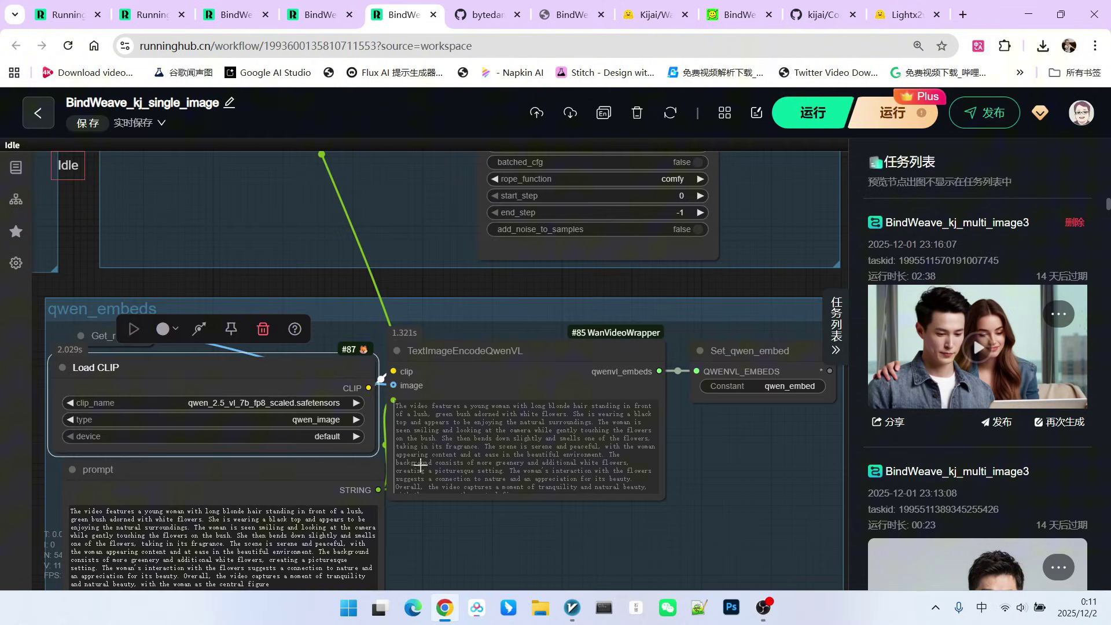
pyautogui.scroll(6, 469, 377)
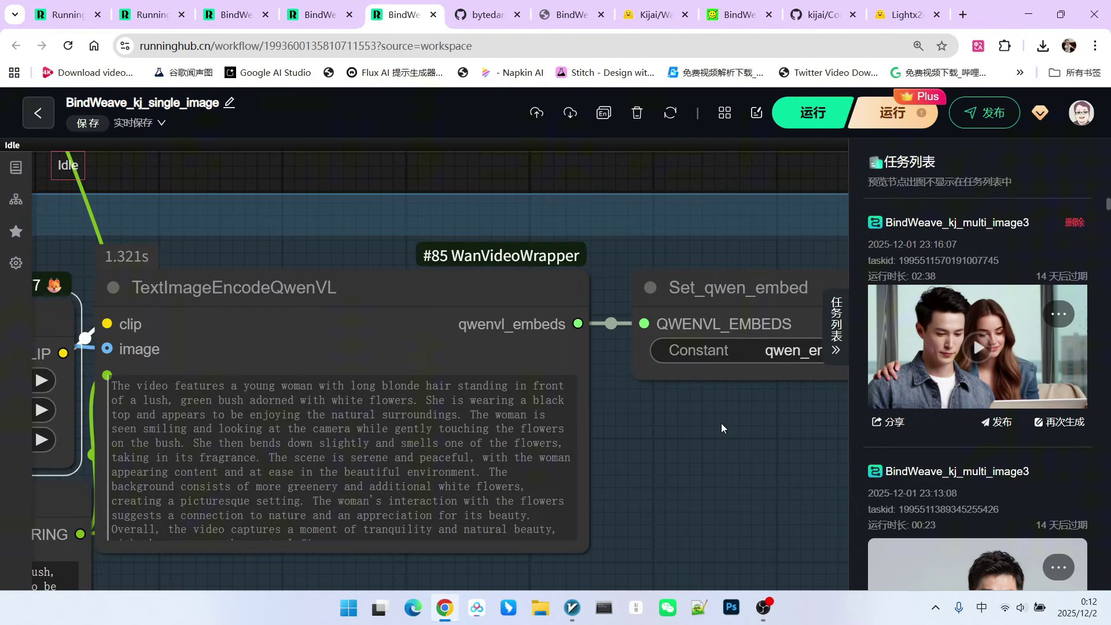
pyautogui.scroll(-4, 722, 427)
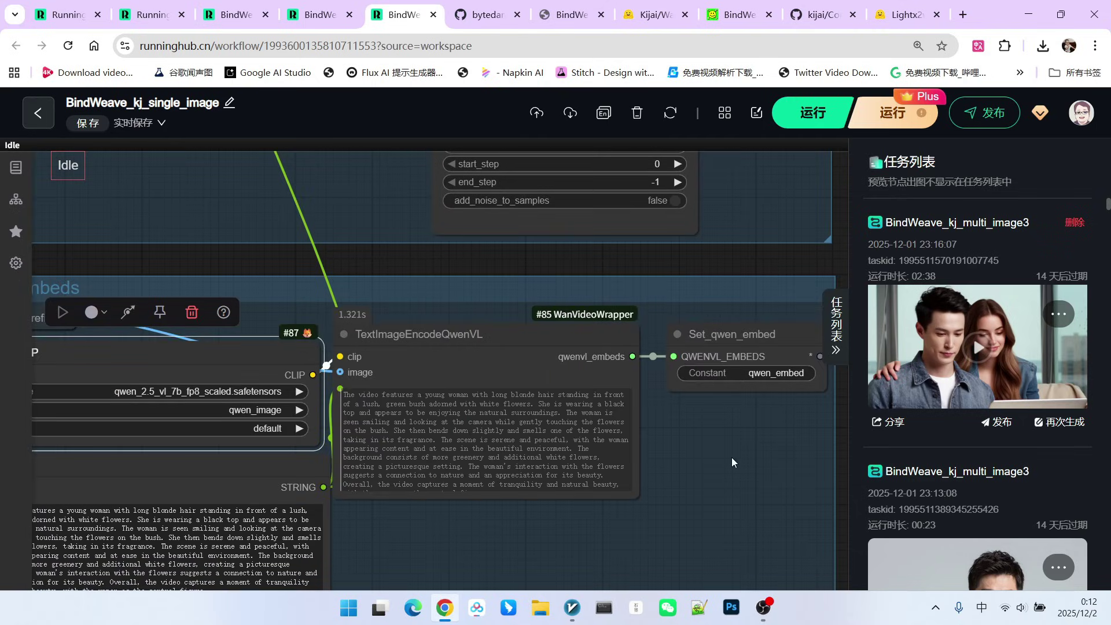
pyautogui.scroll(-11, 734, 456)
pyautogui.scroll(12, 478, 504)
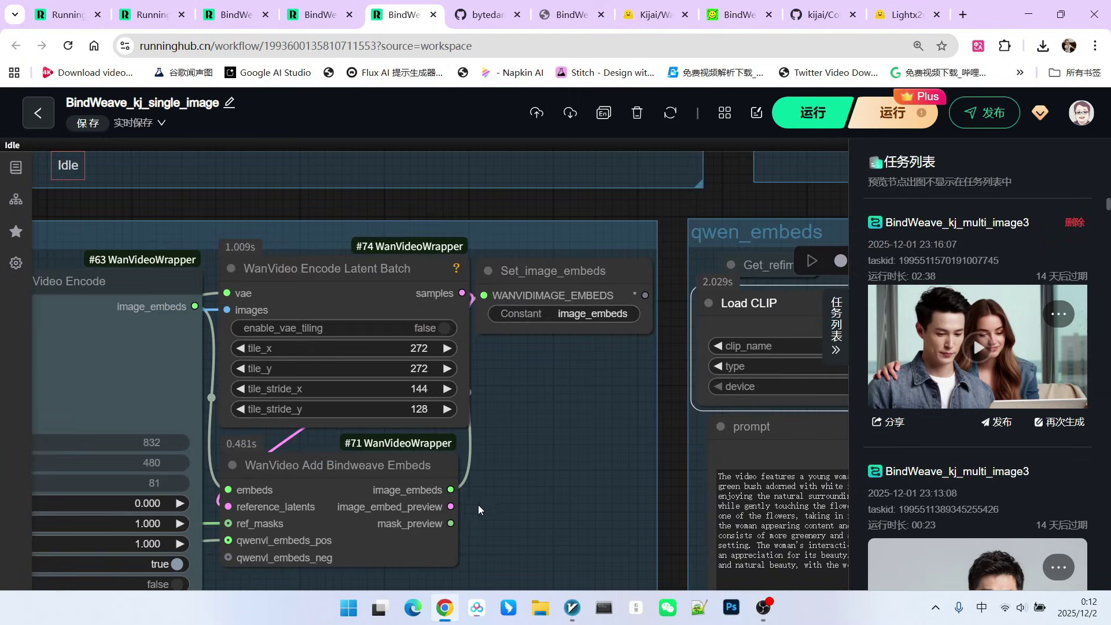
# Select Set_image_embeds in the image_embeds group and examine the qwenvl_embeds_pos input of WanVideo Add Bindweave Embeds.
pyautogui.click(566, 280)
pyautogui.scroll(-3, 620, 364)
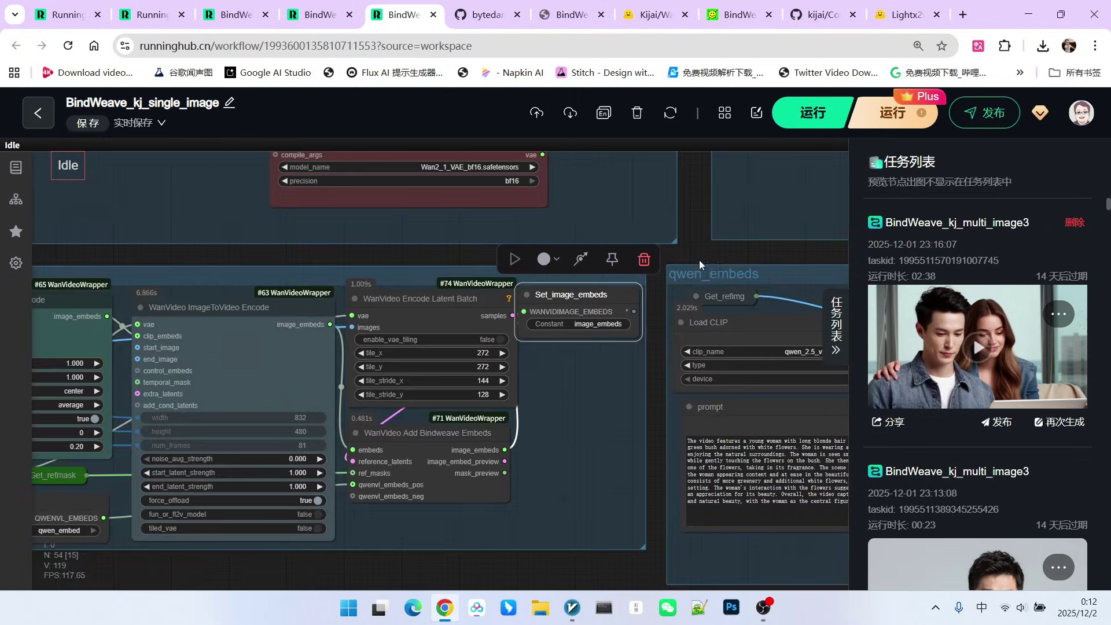
pyautogui.scroll(6, 292, 544)
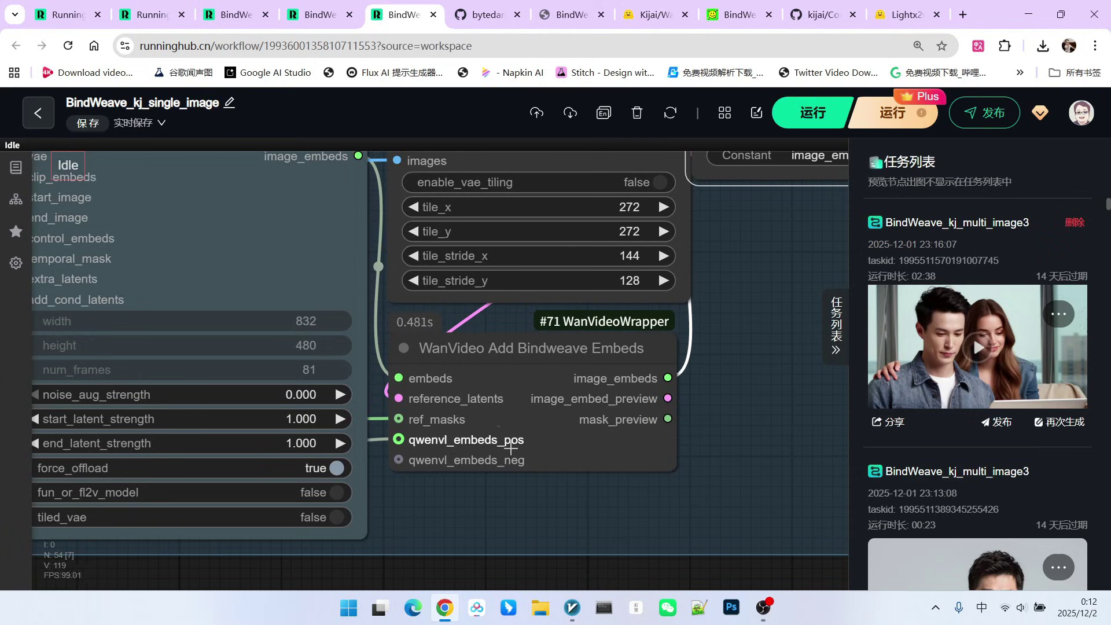
pyautogui.scroll(-6, 547, 447)
pyautogui.scroll(5, 554, 449)
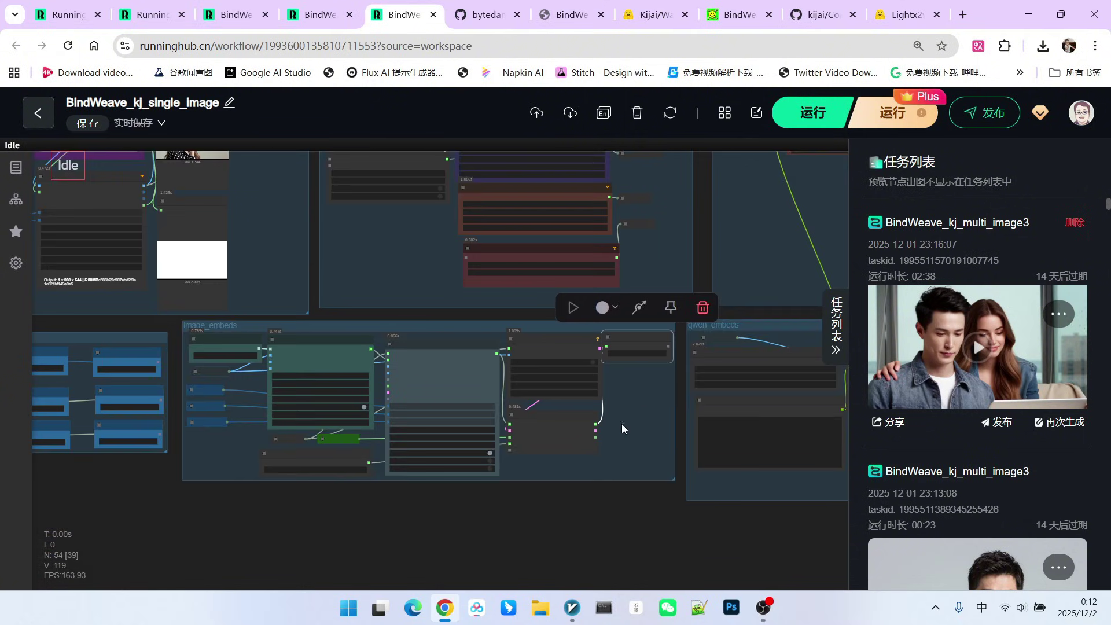
# Select the WanVideo TextEncode node in the sample group and review its inputs and its positive and negative prompts.
pyautogui.moveTo(460, 241); pyautogui.dragTo(448, 275)
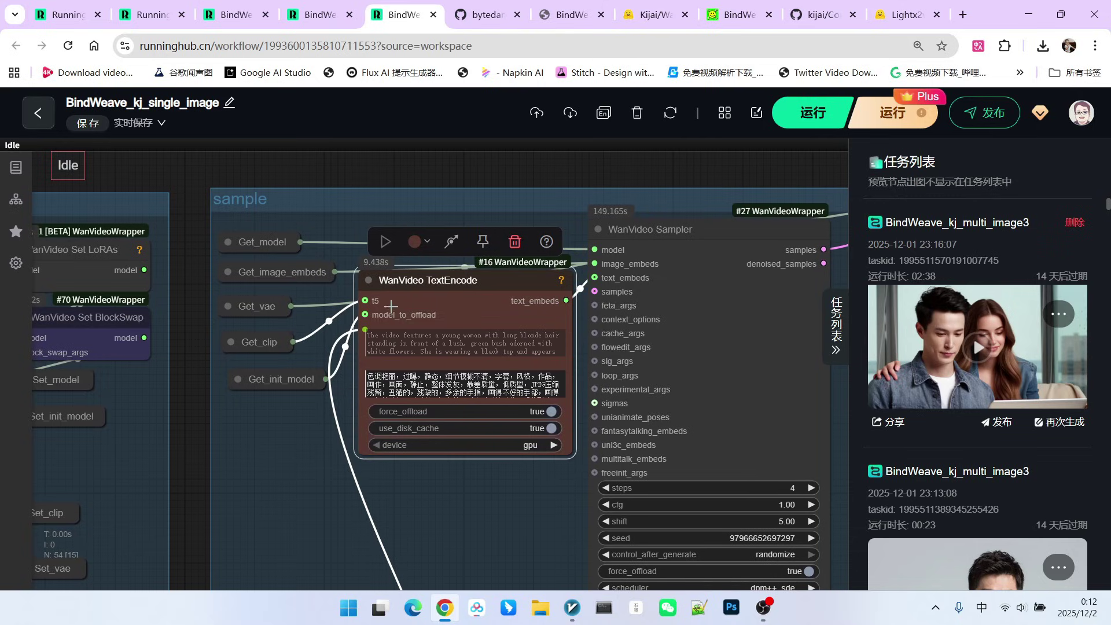
pyautogui.scroll(3, 391, 306)
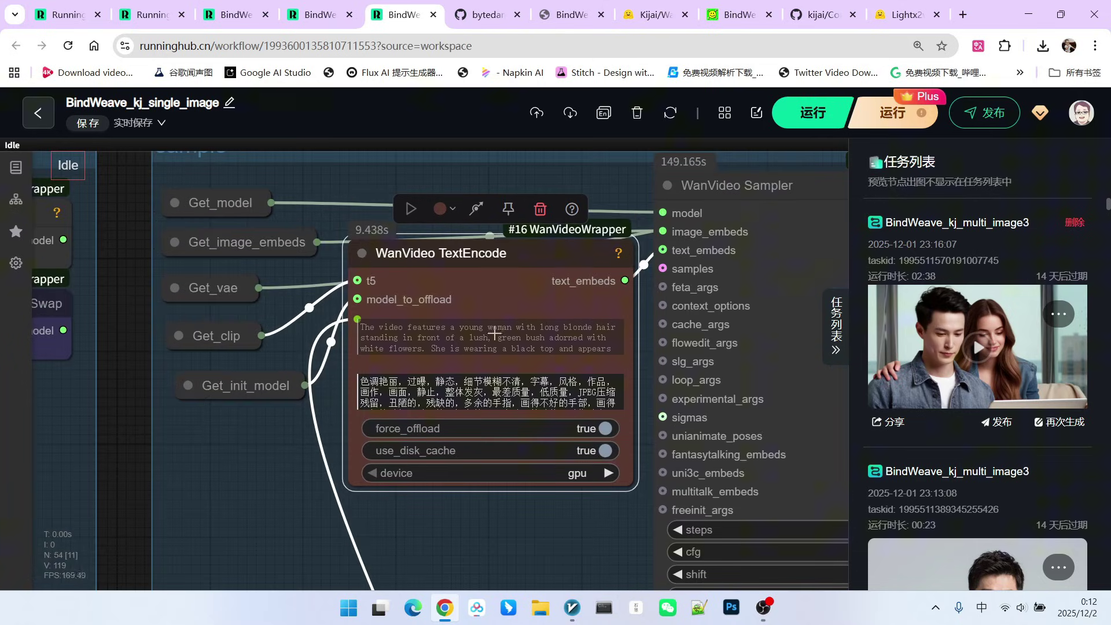
pyautogui.scroll(-3, 475, 330)
pyautogui.scroll(4, 621, 257)
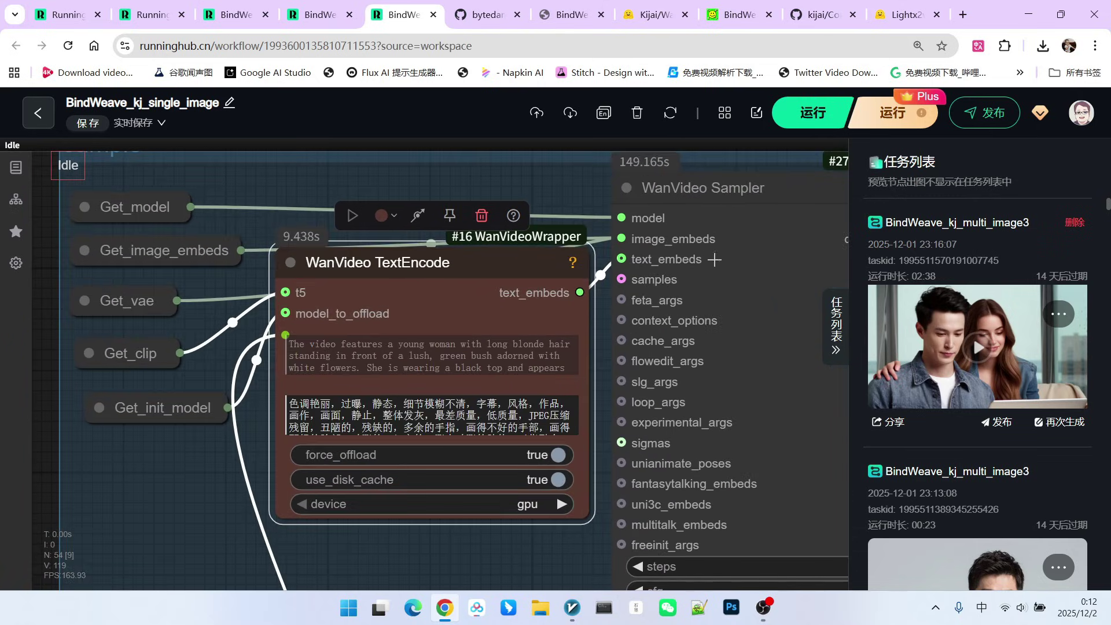
pyautogui.scroll(-4, 689, 225)
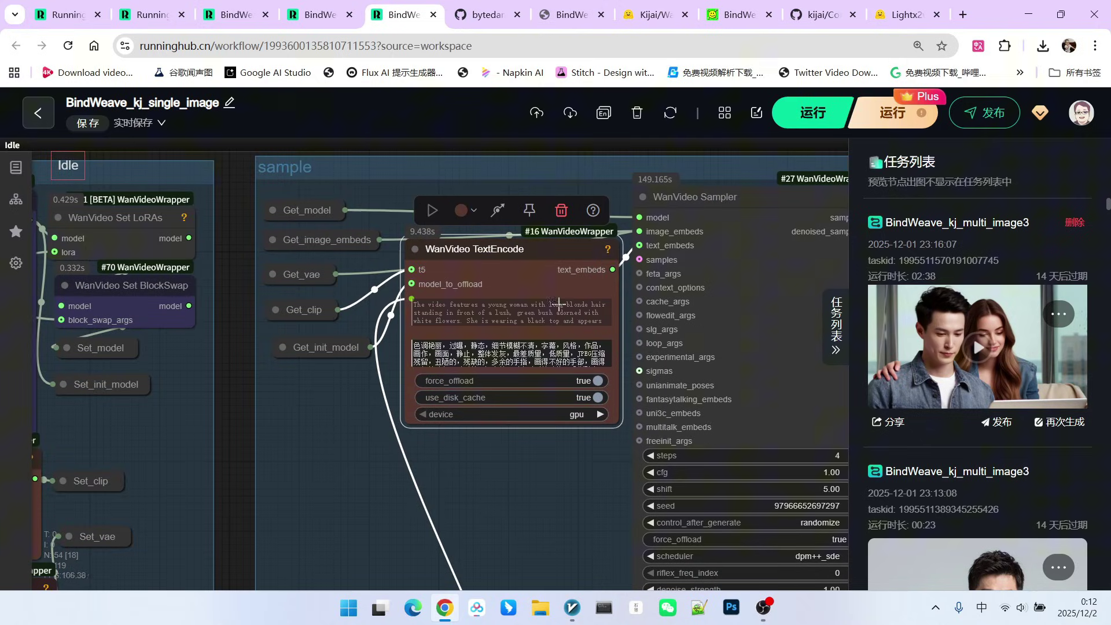
pyautogui.scroll(2, 578, 342)
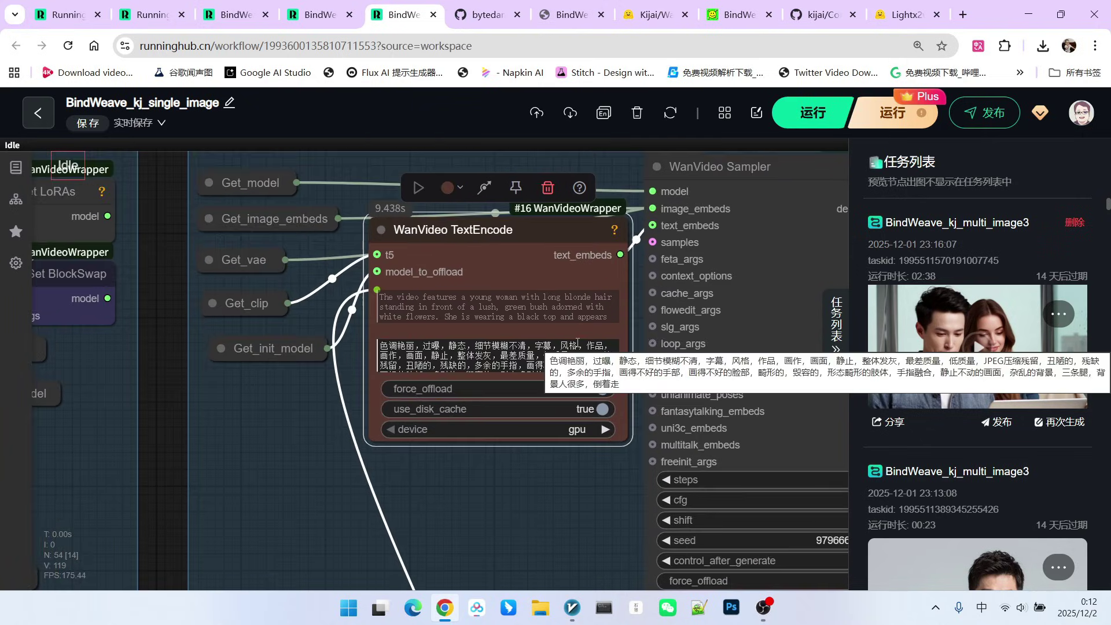
# Select the Get_init_model node in the sample group and shift it slightly, closer to the WanVideo TextEncode node.
pyautogui.moveTo(285, 414); pyautogui.dragTo(354, 429)
pyautogui.scroll(2, 366, 394)
pyautogui.click(340, 364)
pyautogui.moveTo(340, 364); pyautogui.dragTo(350, 358)
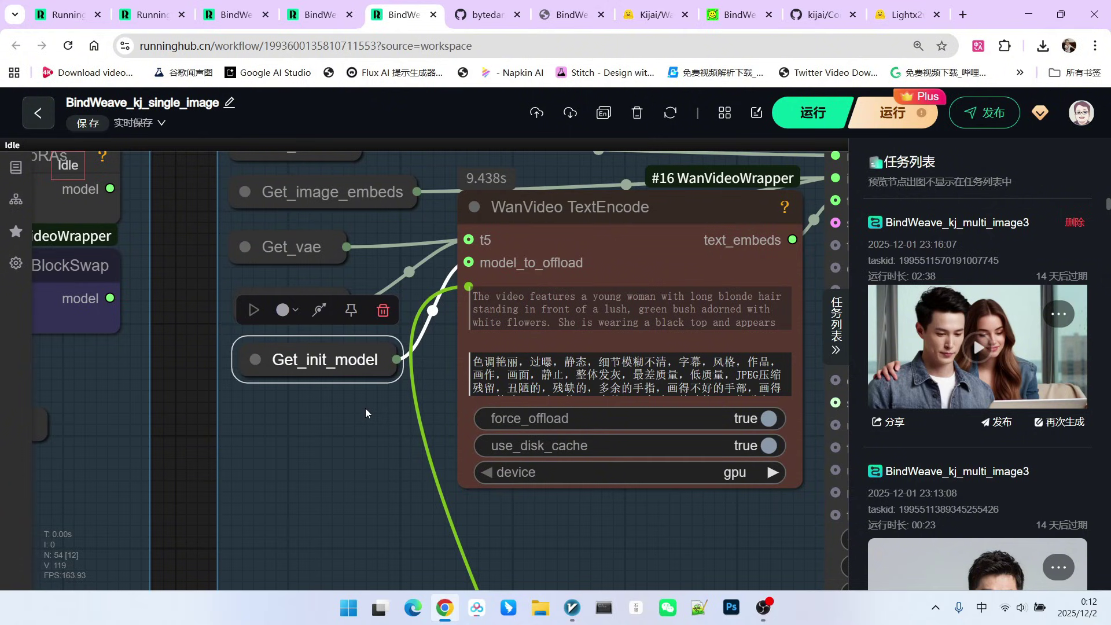
pyautogui.moveTo(335, 361); pyautogui.dragTo(341, 359)
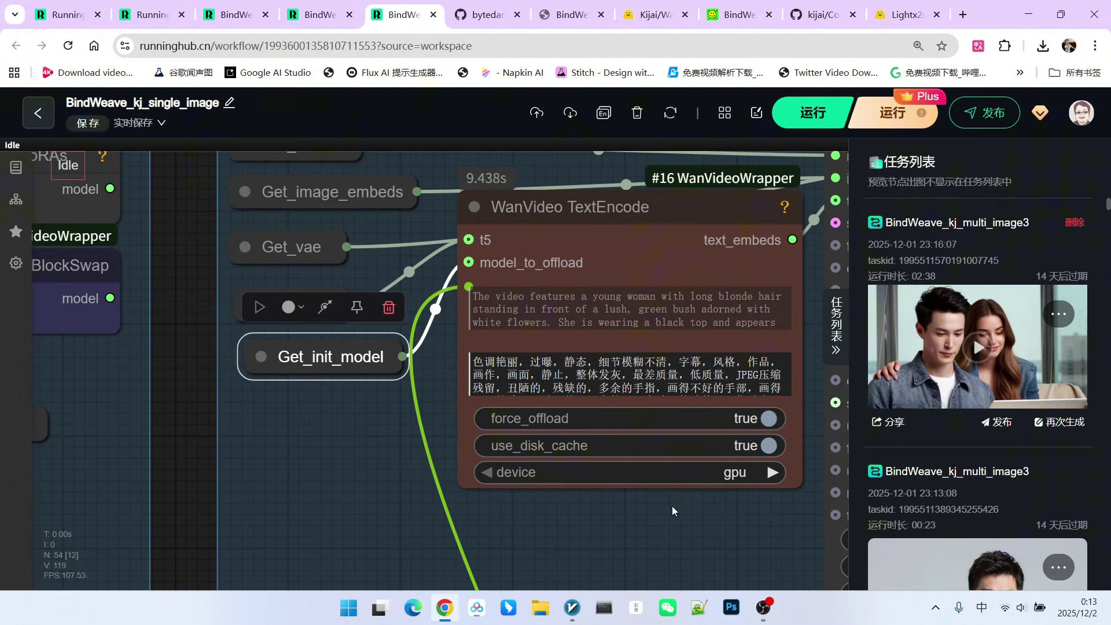
# Move the WanVideo TextEncode node slightly lower within the sample group.
pyautogui.moveTo(672, 511); pyautogui.dragTo(511, 504)
pyautogui.moveTo(459, 200); pyautogui.dragTo(462, 255)
pyautogui.scroll(-9, 408, 279)
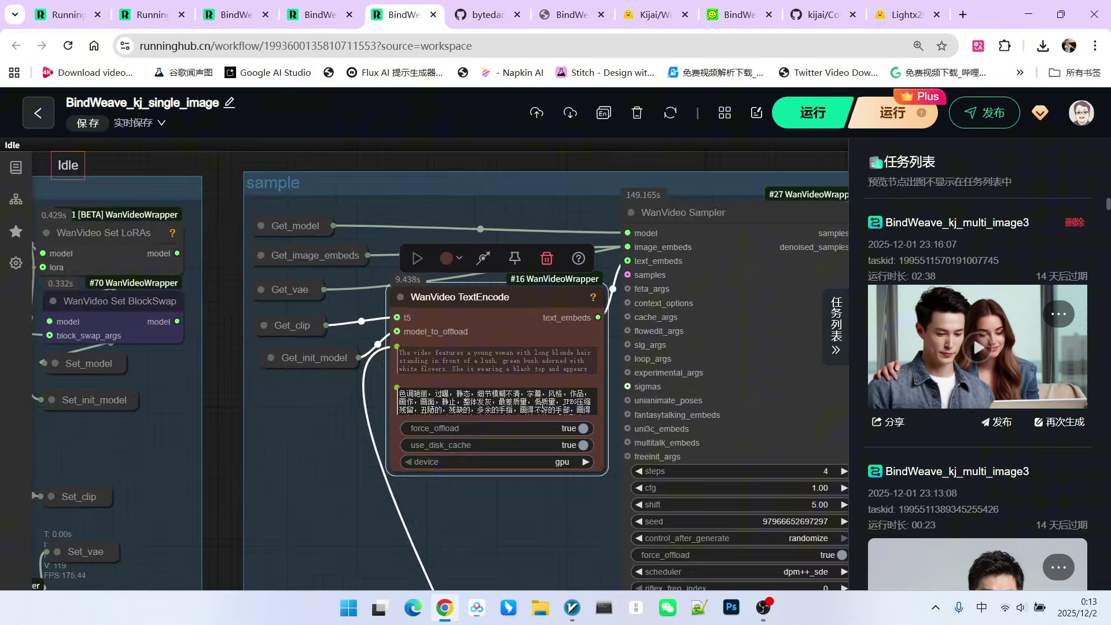
# Examine the WanVideo Sampler node's inputs and its steps, cfg, shift and scheduler settings.
pyautogui.scroll(3, 408, 279)
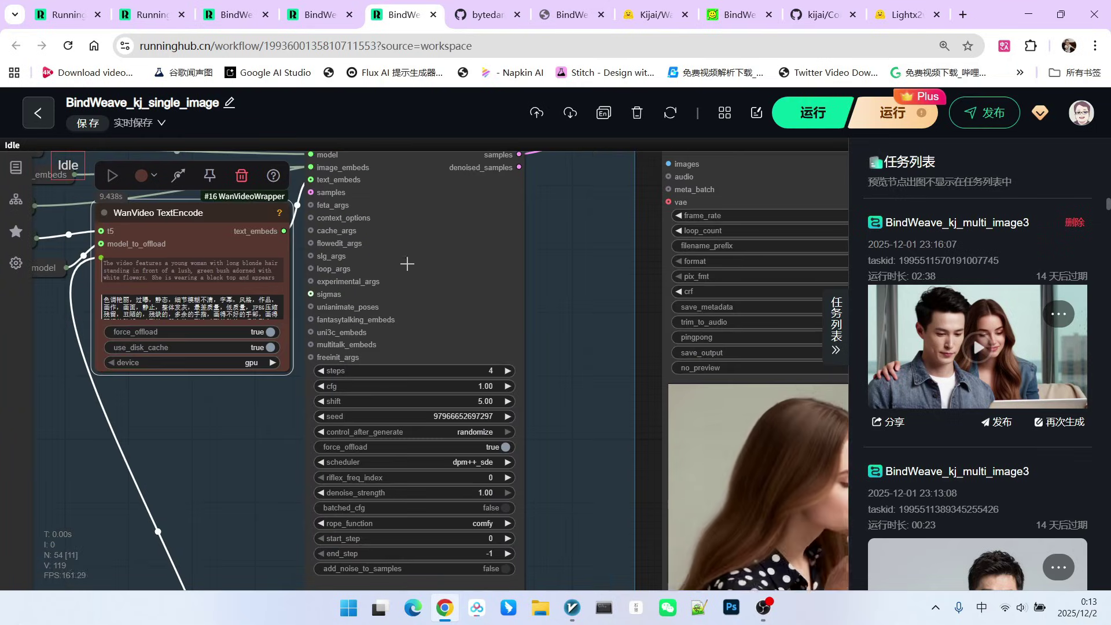
pyautogui.scroll(-3, 405, 261)
pyautogui.scroll(-2, 508, 403)
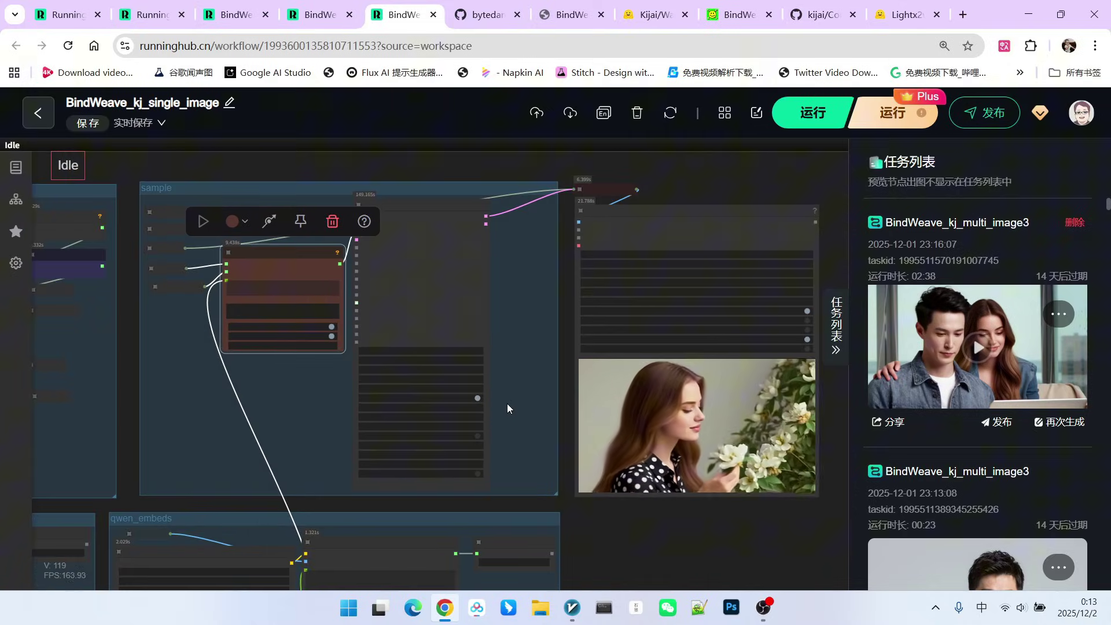
pyautogui.moveTo(650, 527); pyautogui.dragTo(645, 516)
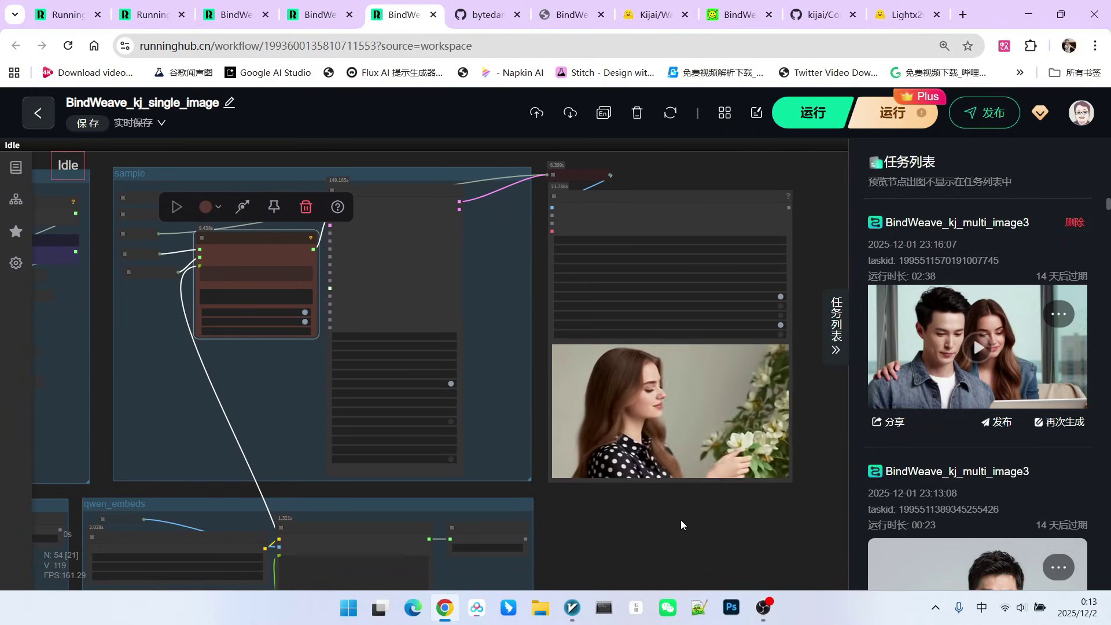
pyautogui.scroll(8, 681, 520)
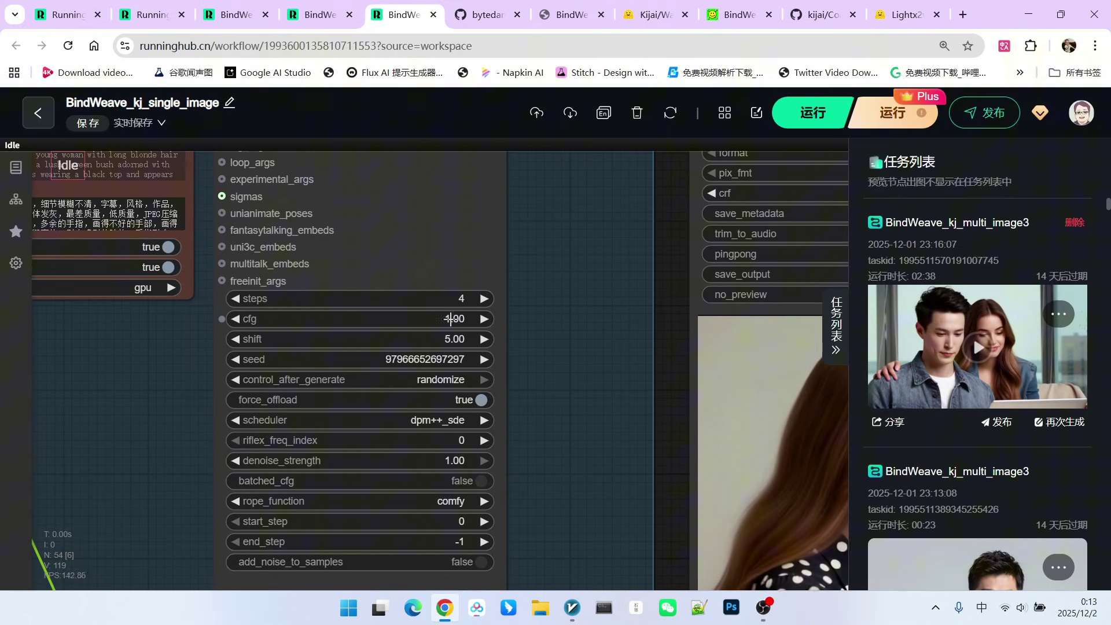
# View the generated video of the woman smelling the white flowers in the output node's preview.
pyautogui.scroll(-9, 447, 323)
pyautogui.scroll(7, 609, 482)
pyautogui.scroll(3, 607, 488)
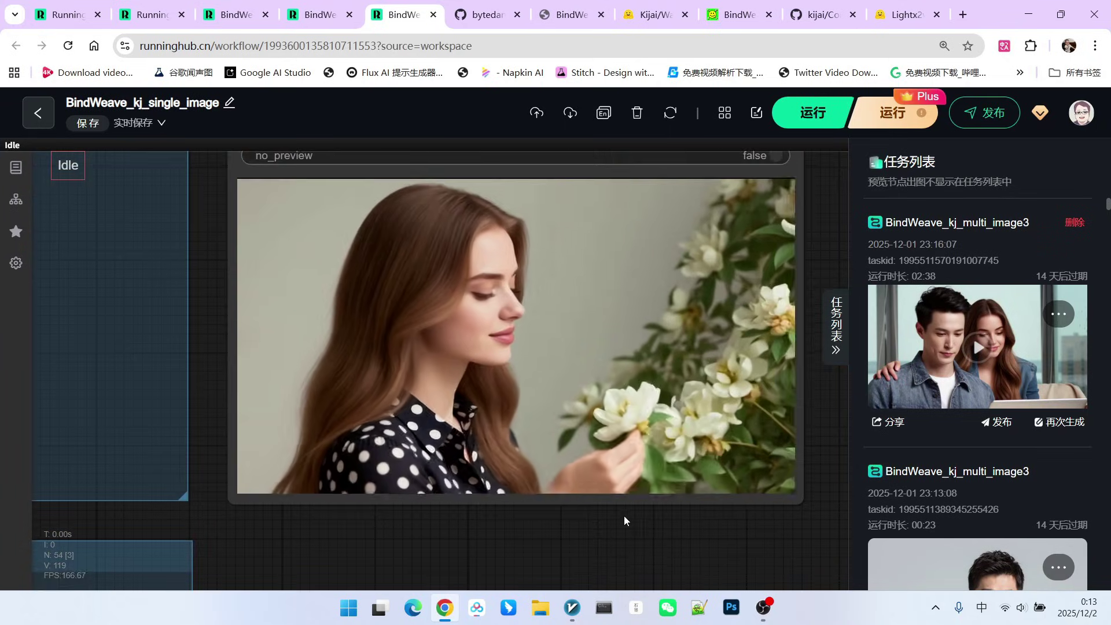
pyautogui.scroll(1, 626, 514)
pyautogui.scroll(-1, 452, 324)
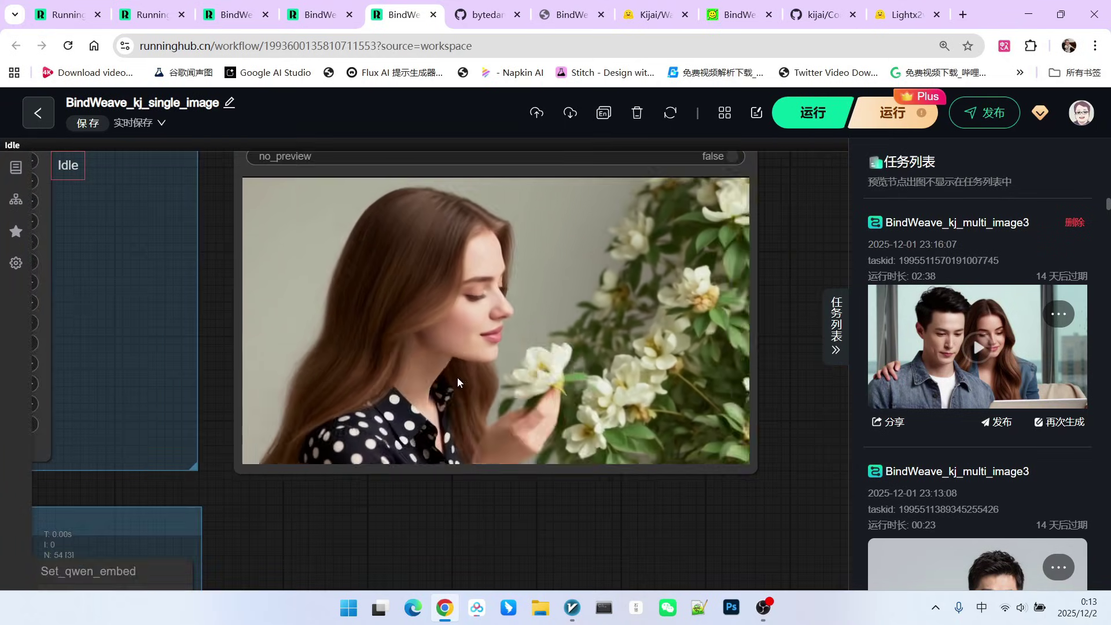
pyautogui.scroll(-1, 557, 373)
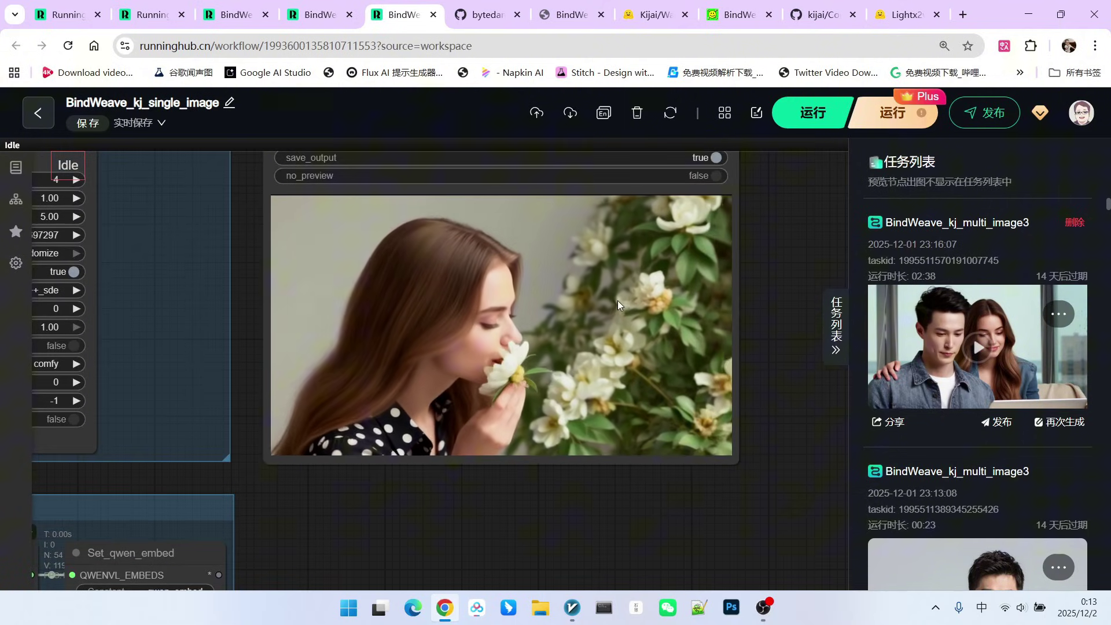
# Fit the whole single-image workflow in view to survey all of its groups together.
pyautogui.scroll(-2, 622, 307)
pyautogui.press('.')
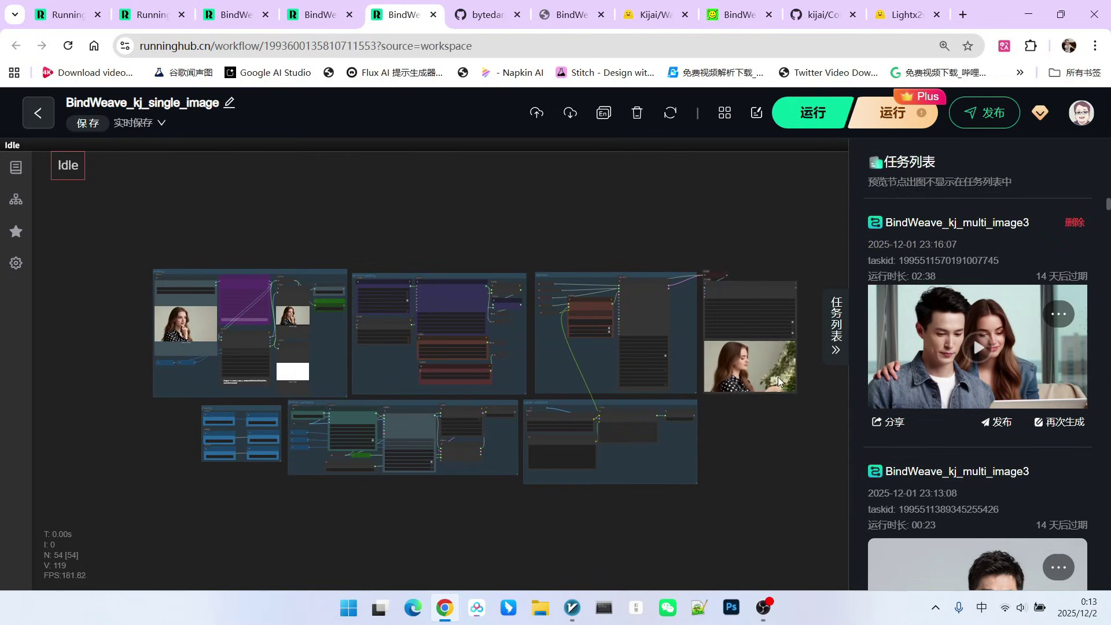
pyautogui.scroll(3, 748, 419)
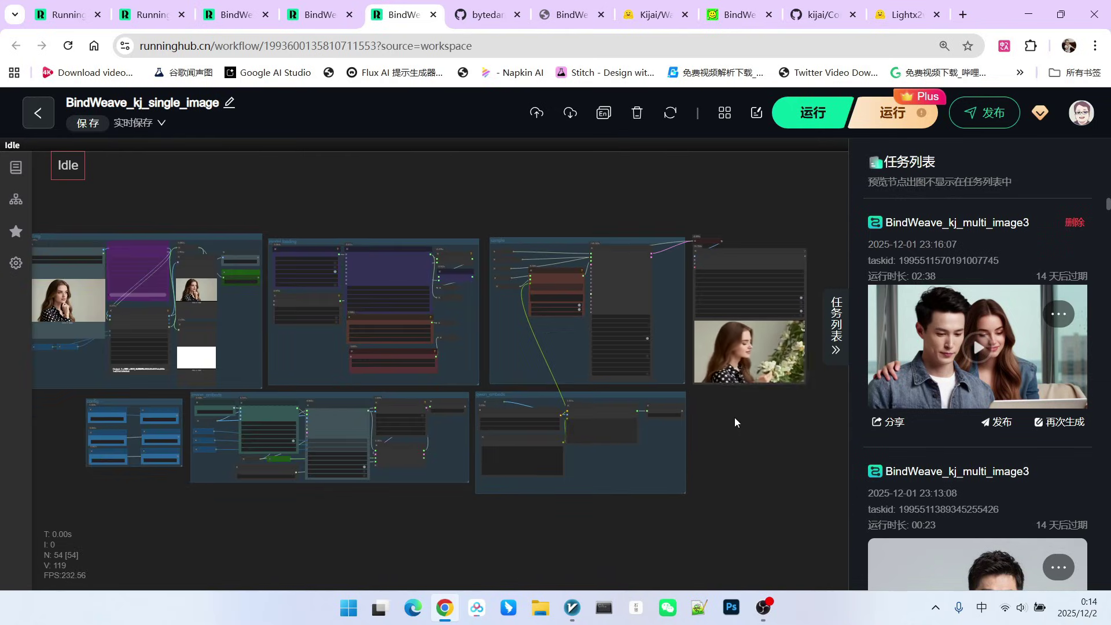
pyautogui.moveTo(735, 418); pyautogui.dragTo(753, 413)
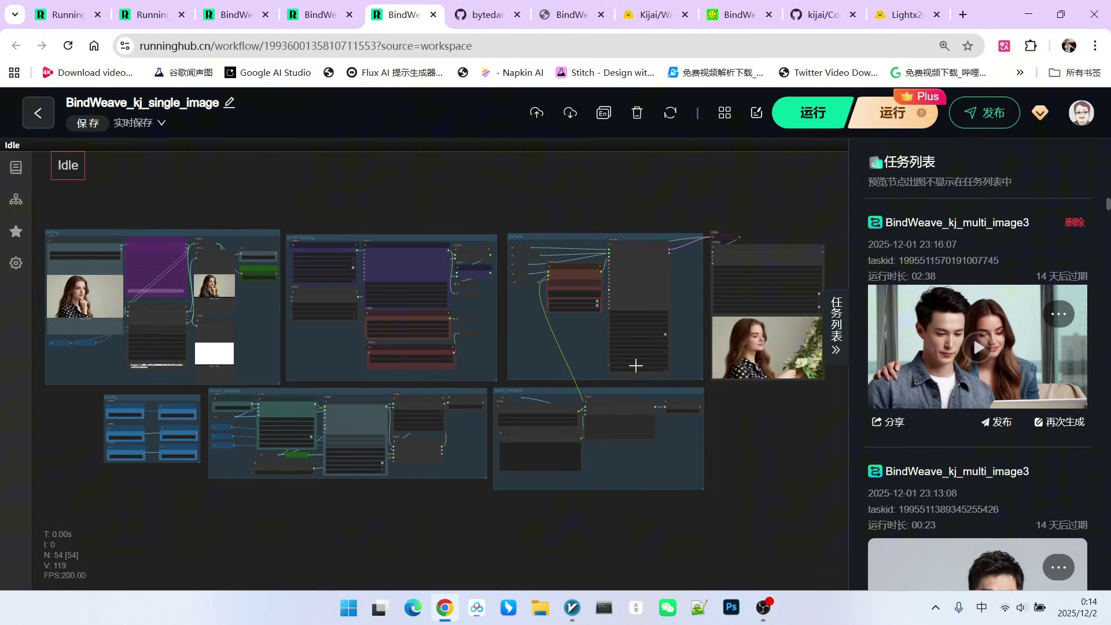
# Switch to the BindWeave_kj_single_image1 workflow and read the QwenVL node's model settings and system instruction.
pyautogui.click(326, 16)
pyautogui.scroll(10, 410, 263)
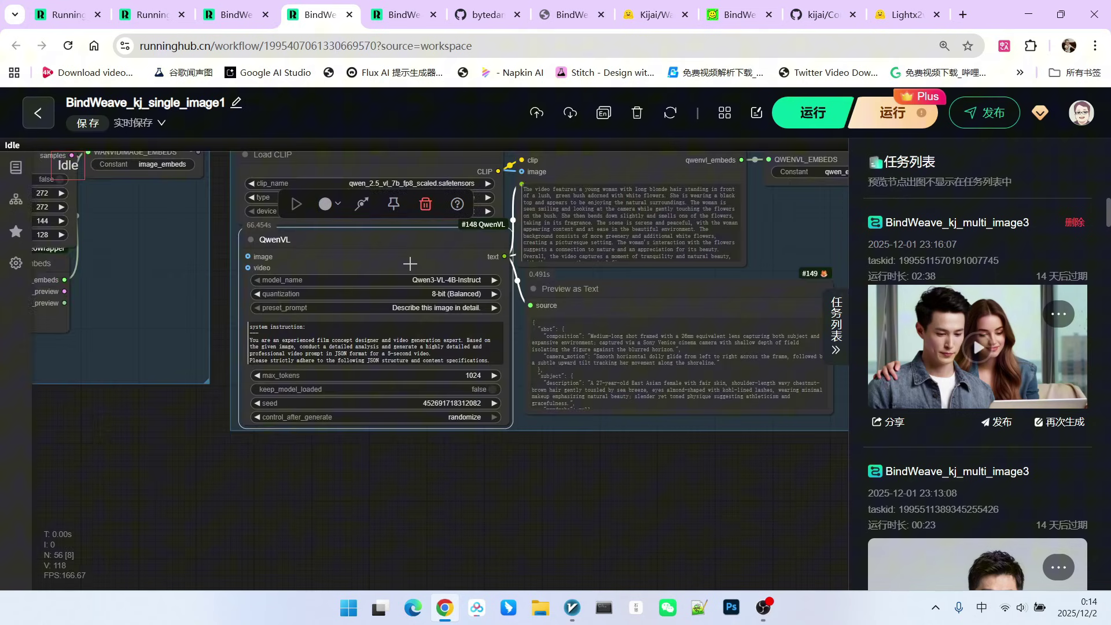
pyautogui.moveTo(368, 244); pyautogui.dragTo(394, 242)
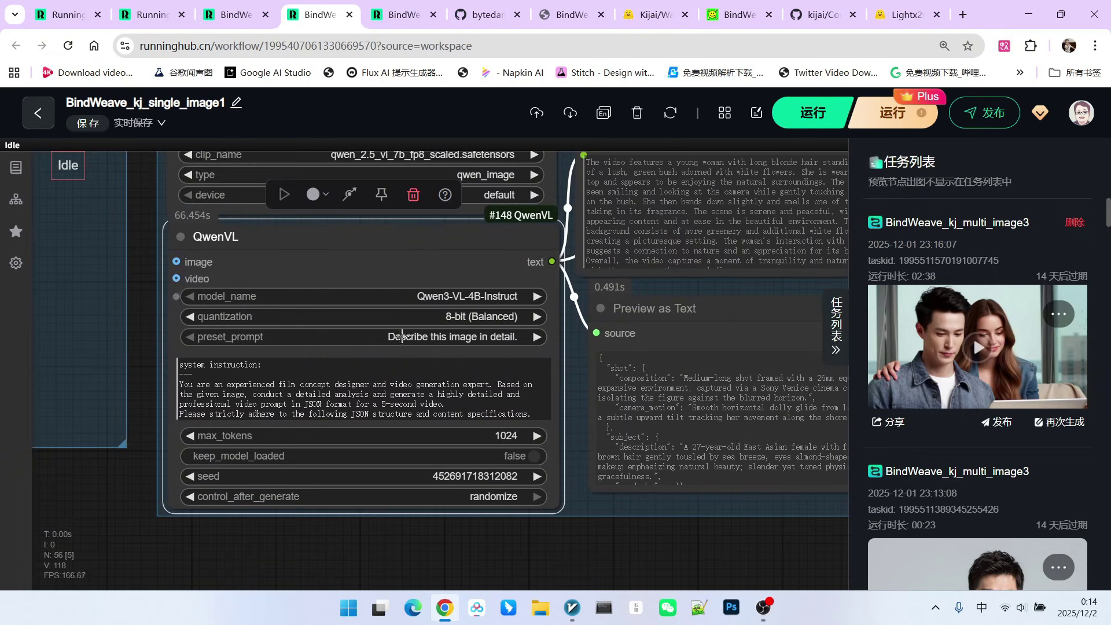
pyautogui.scroll(-5, 306, 376)
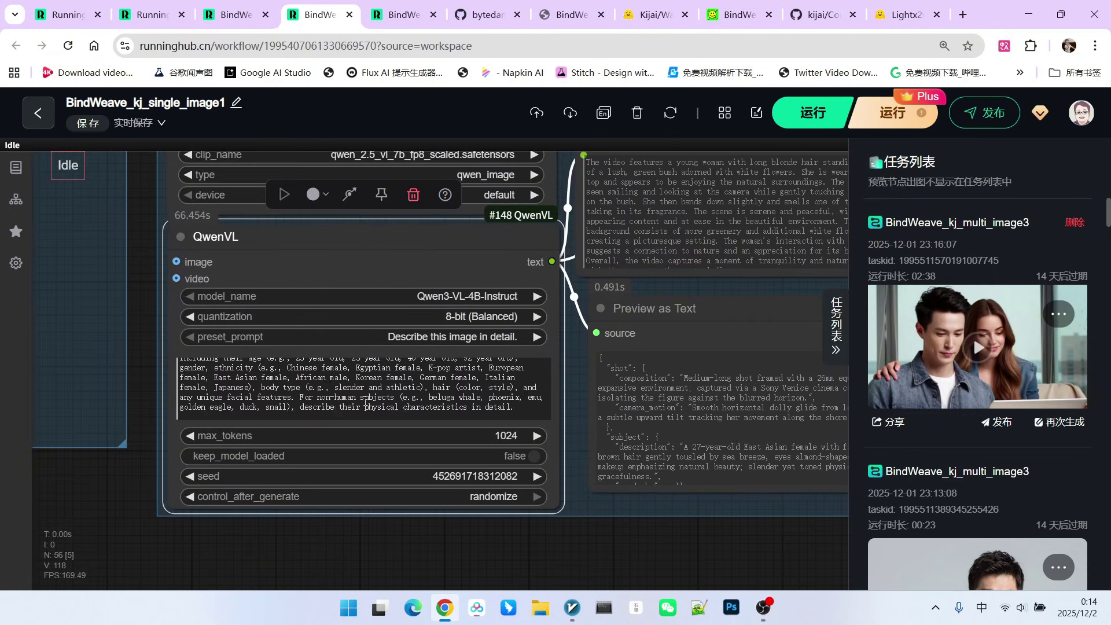
pyautogui.scroll(-3, 367, 404)
# Read the JSON video prompt shown in the Preview as Text node of the qwen_embeds group.
pyautogui.moveTo(685, 555); pyautogui.dragTo(451, 534)
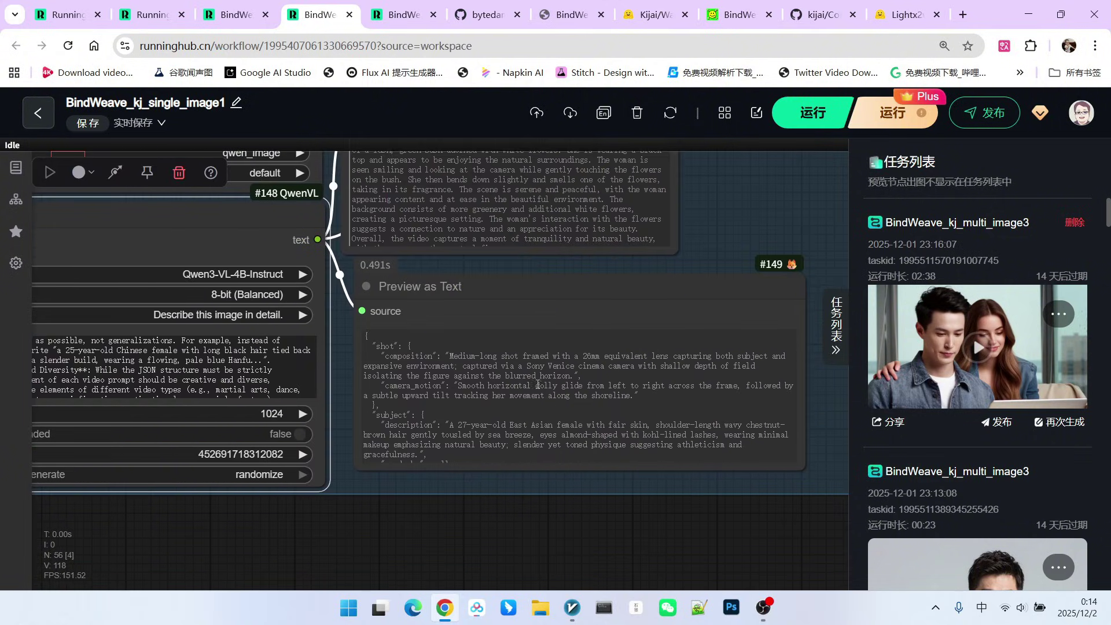
pyautogui.scroll(-5, 503, 403)
pyautogui.scroll(-4, 648, 532)
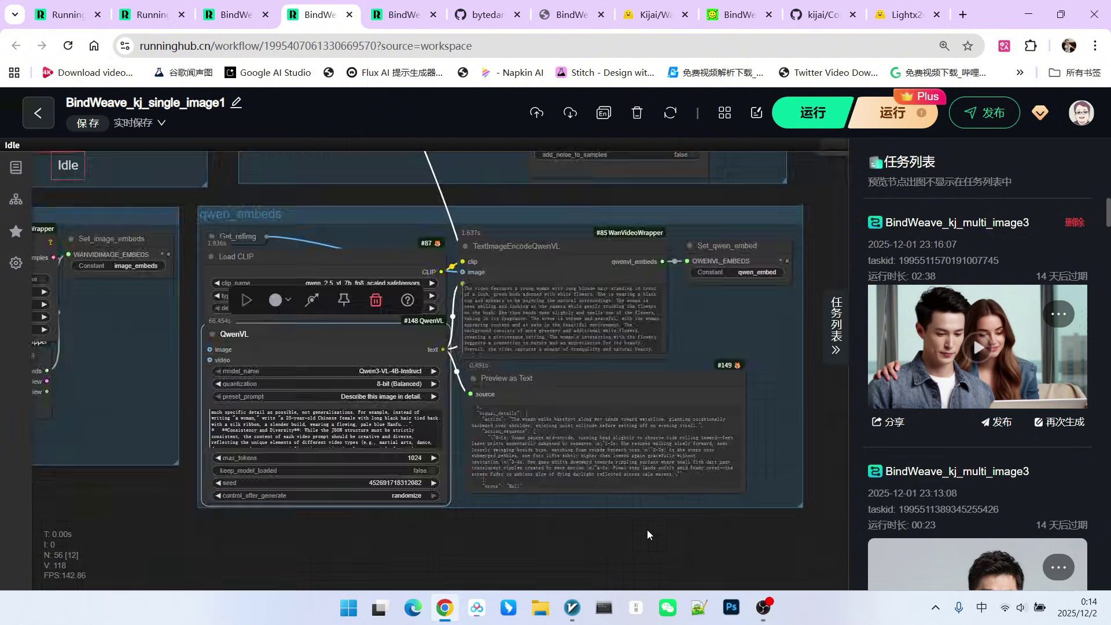
# Return to the QwenVL node and read the user input line at the end of its prompt text.
pyautogui.moveTo(698, 351); pyautogui.dragTo(485, 494)
pyautogui.scroll(-3, 492, 494)
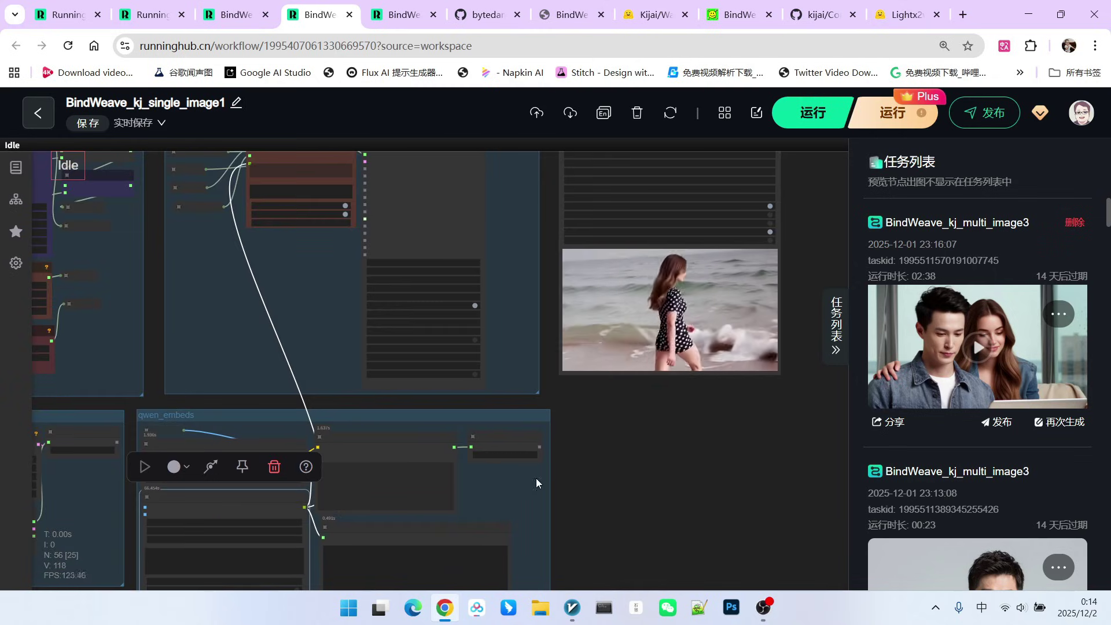
pyautogui.scroll(5, 279, 532)
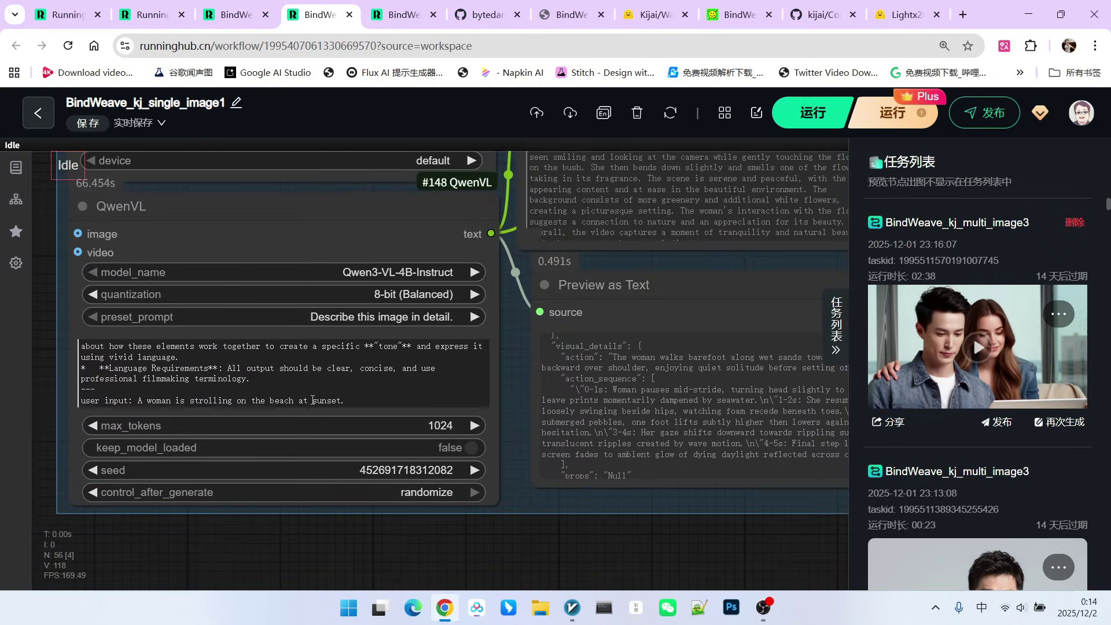
# View the generated video of the woman walking on the beach in the output node's preview.
pyautogui.scroll(-9, 360, 530)
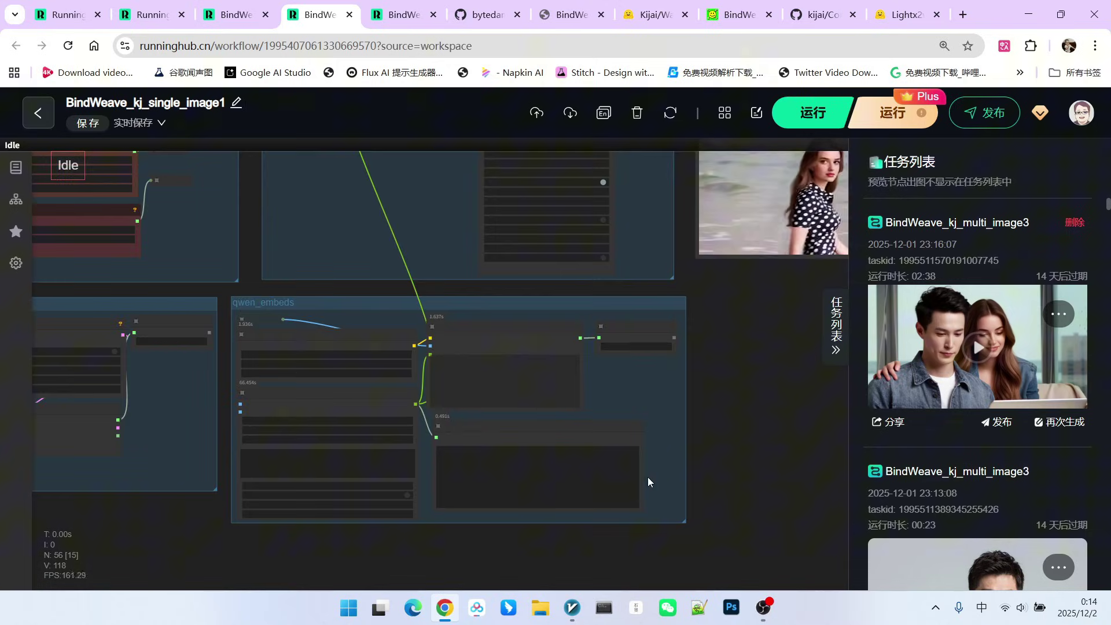
pyautogui.moveTo(682, 410); pyautogui.dragTo(464, 577)
pyautogui.scroll(6, 696, 320)
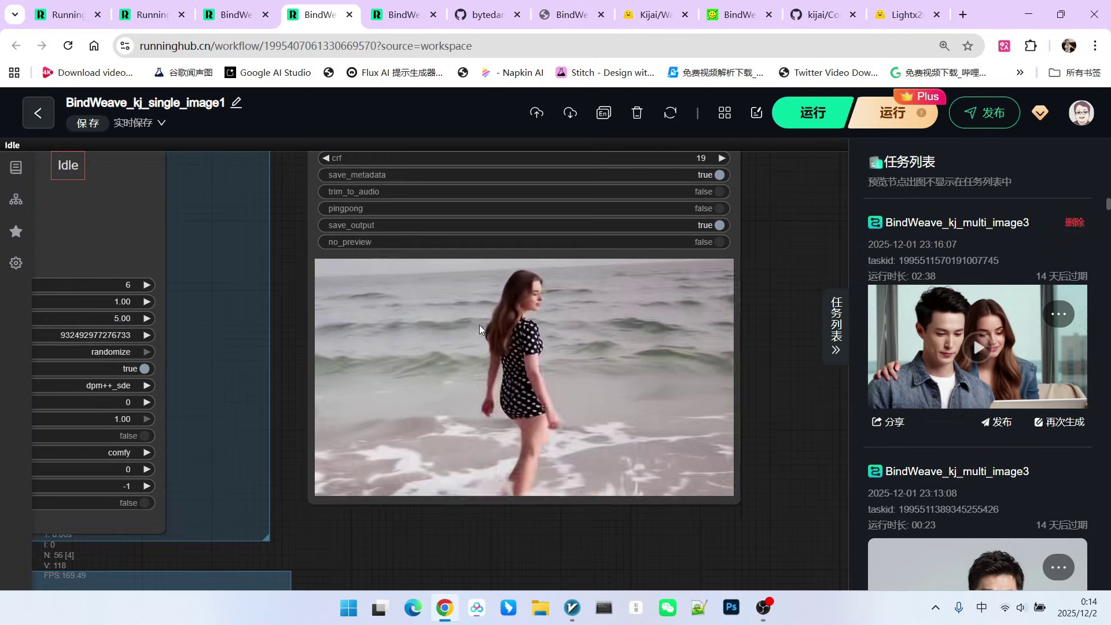
pyautogui.scroll(1, 567, 301)
pyautogui.scroll(1, 567, 300)
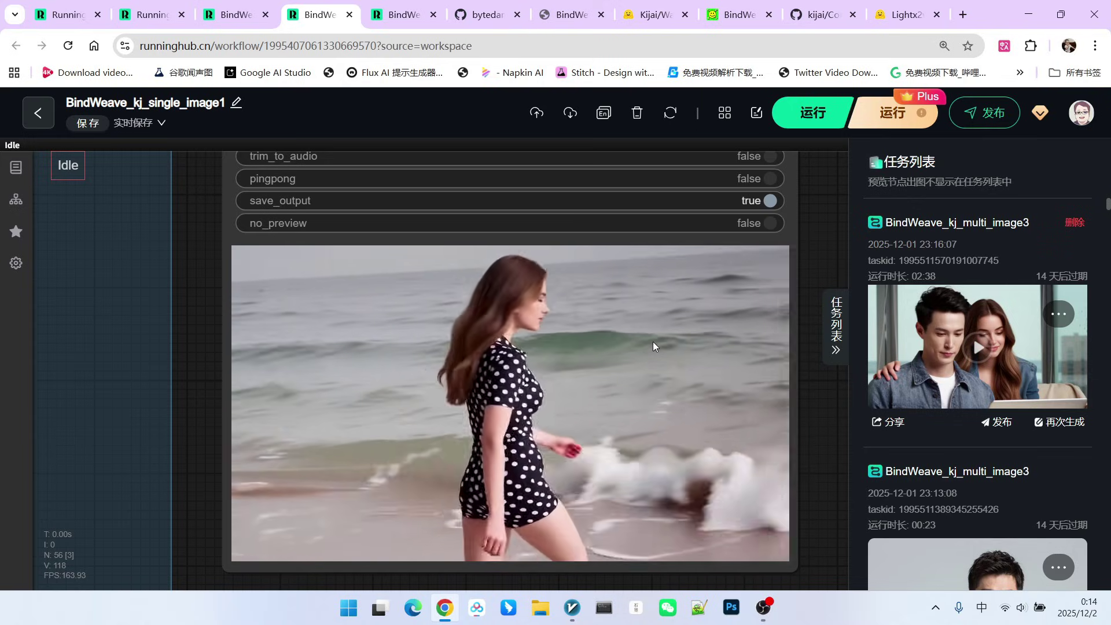
# Switch to the BindWeave_kj_multi_image3 workflow and examine the woman's reference image and Remove Background node in the first refimg group.
pyautogui.click(234, 15)
pyautogui.scroll(5, 532, 548)
pyautogui.scroll(3, 363, 289)
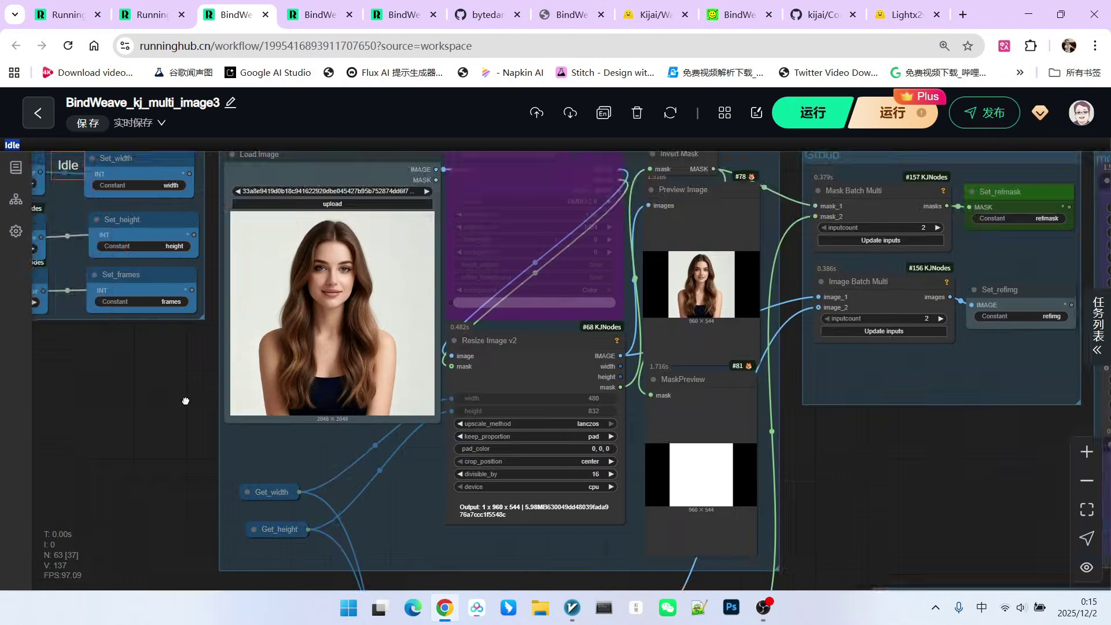
pyautogui.scroll(-2, 311, 279)
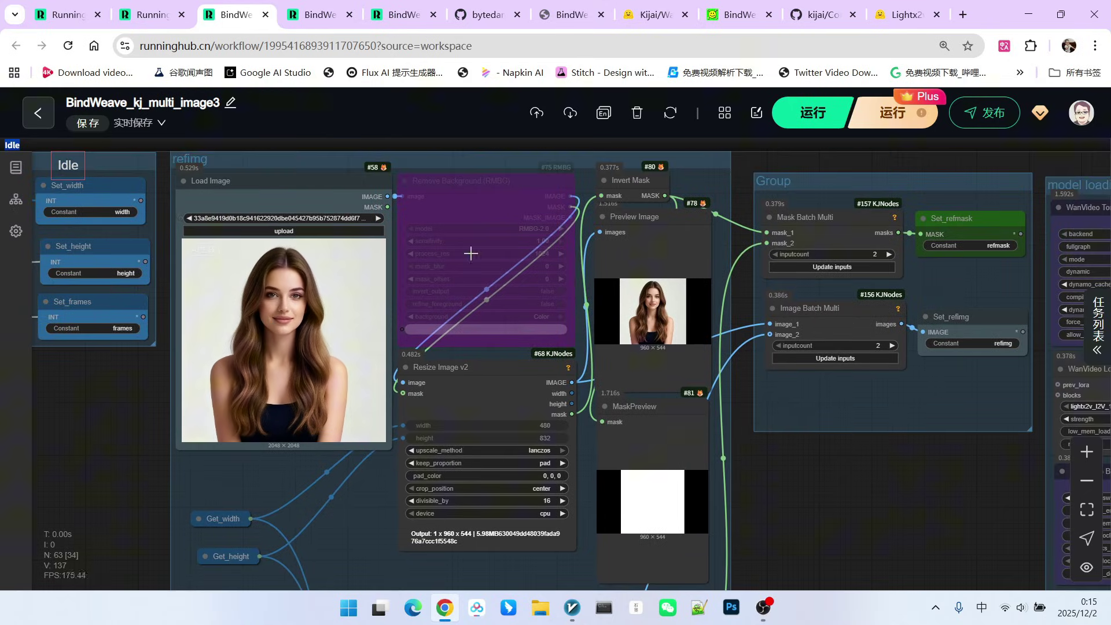
pyautogui.scroll(2, 454, 238)
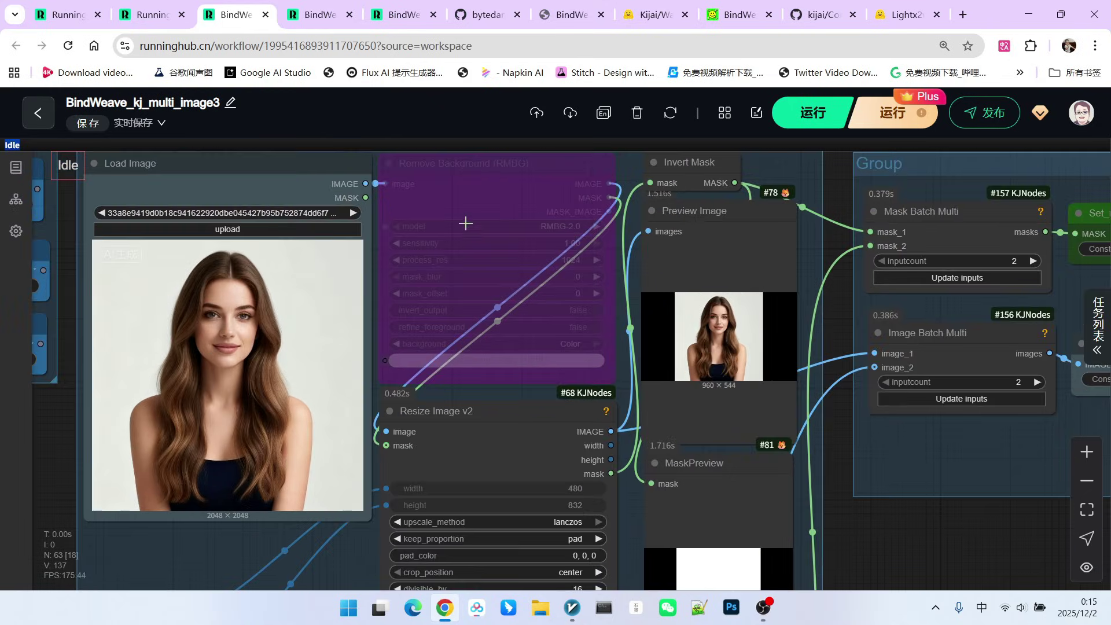
pyautogui.click(489, 178)
pyautogui.scroll(-2, 562, 414)
pyautogui.moveTo(321, 524); pyautogui.dragTo(316, 430)
pyautogui.scroll(2, 313, 427)
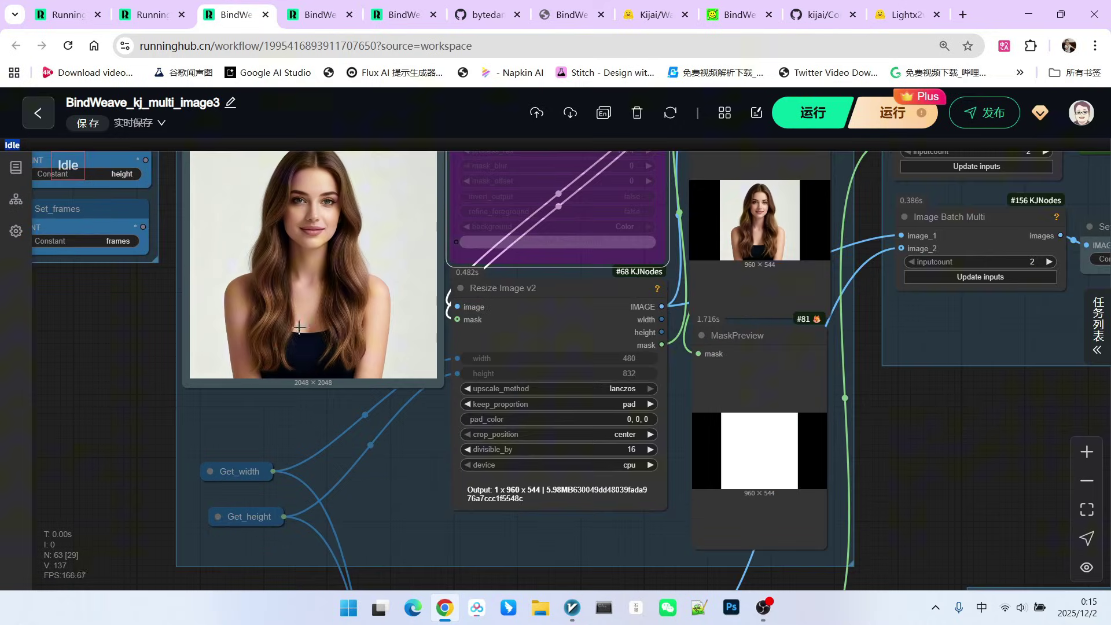
pyautogui.scroll(2, 347, 379)
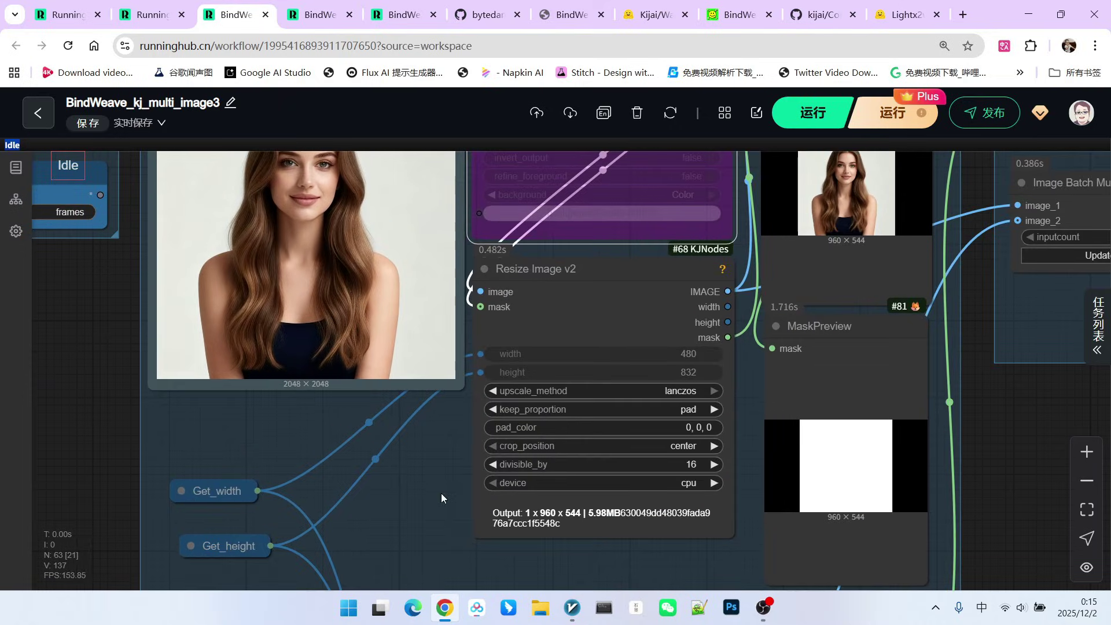
# Examine the Resize Image v2 padding settings and the MaskPreview for the woman's reference image.
pyautogui.scroll(2, 441, 493)
pyautogui.moveTo(427, 190)
pyautogui.mouseDown()
pyautogui.moveTo(415, 191)
pyautogui.moveTo(441, 191)
pyautogui.mouseUp()
pyautogui.scroll(-4, 534, 317)
pyautogui.scroll(3, 837, 413)
pyautogui.scroll(1, 839, 411)
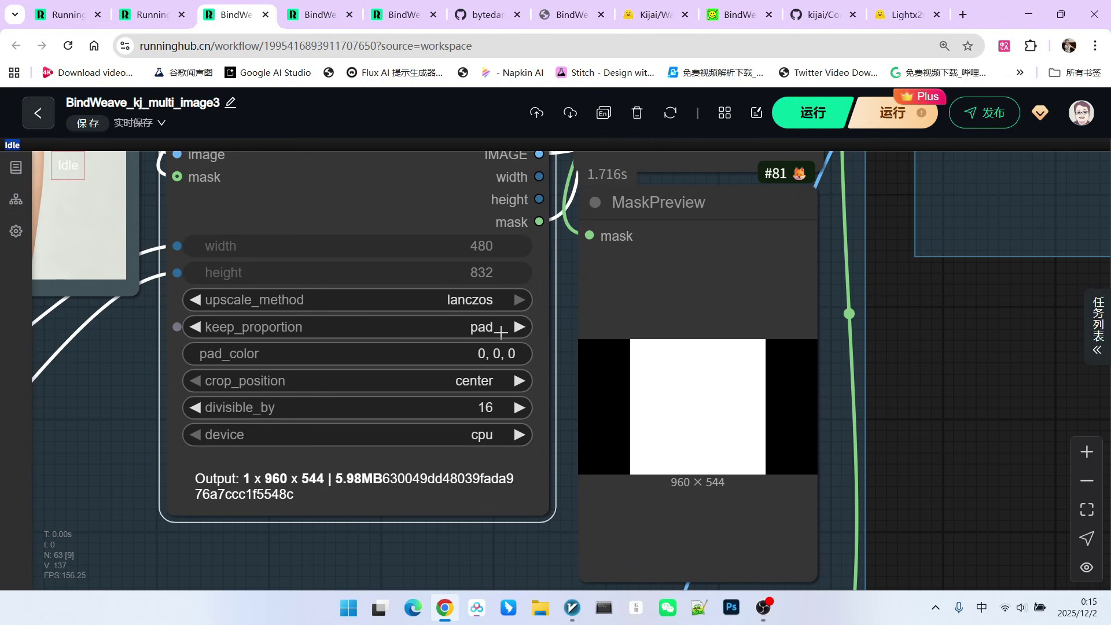
pyautogui.scroll(-8, 502, 332)
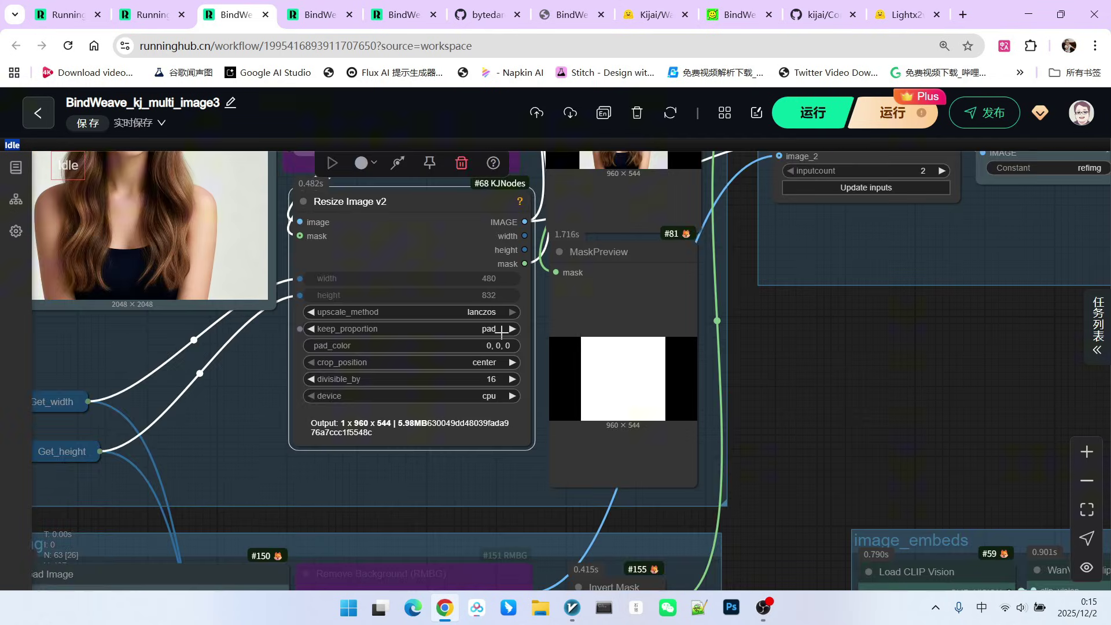
pyautogui.moveTo(323, 424); pyautogui.dragTo(455, 504)
pyautogui.scroll(1, 382, 309)
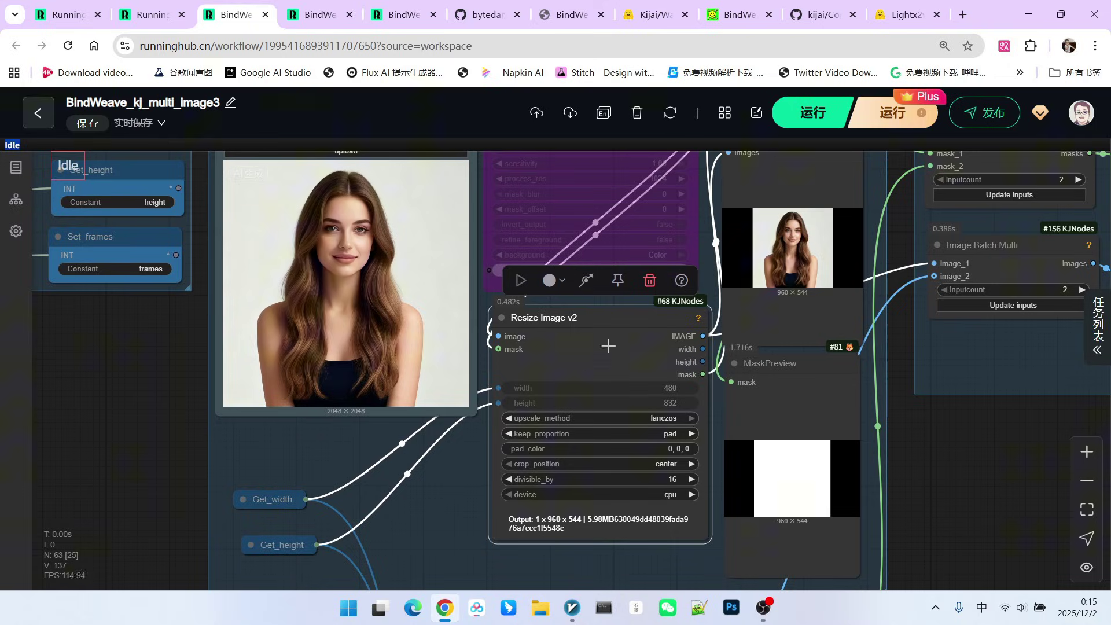
pyautogui.scroll(8, 833, 515)
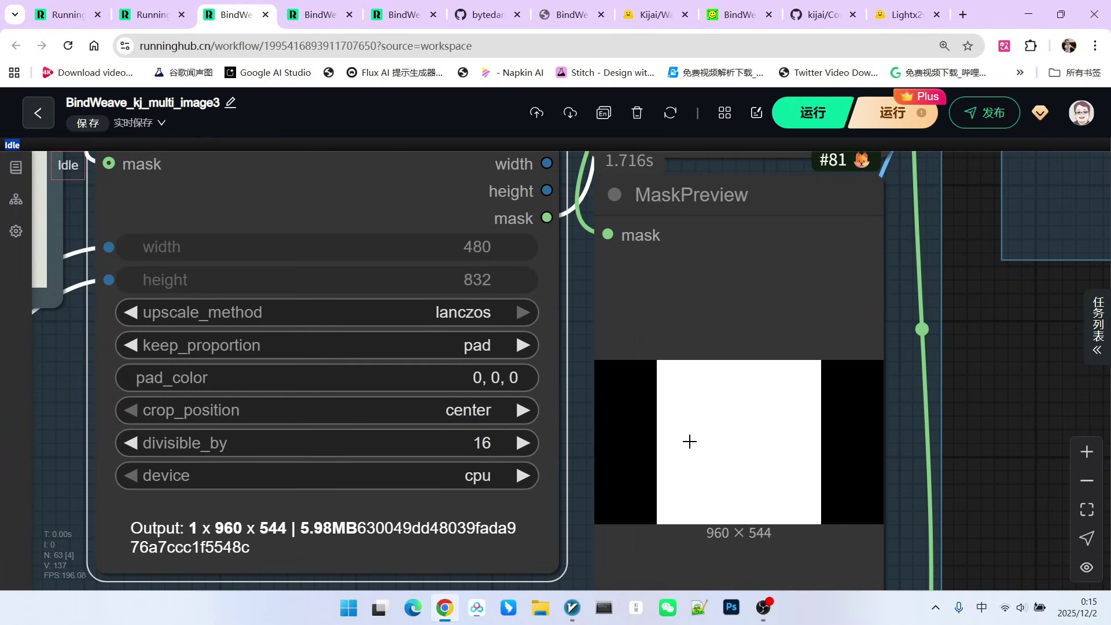
pyautogui.scroll(-6, 754, 415)
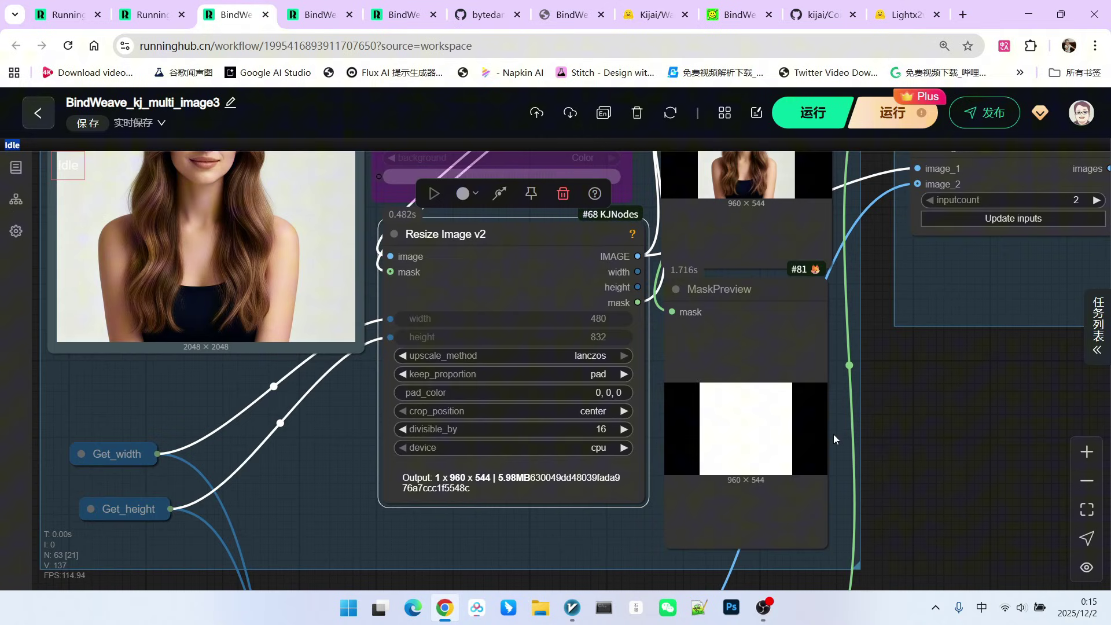
# Inspect the second refimg group with the denim-jacket man's reference image, its resized preview and its mask.
pyautogui.scroll(-5, 835, 432)
pyautogui.moveTo(873, 503); pyautogui.dragTo(858, 156)
pyautogui.scroll(5, 457, 385)
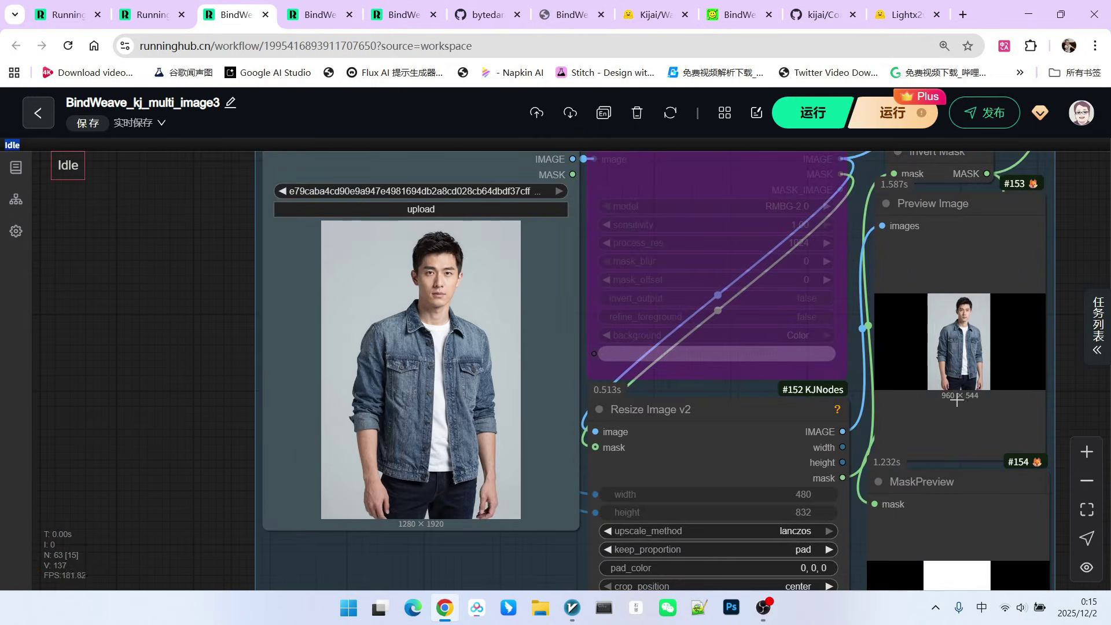
pyautogui.moveTo(1072, 408); pyautogui.dragTo(880, 235)
pyautogui.scroll(5, 851, 451)
pyautogui.scroll(-3, 740, 385)
pyautogui.scroll(-4, 739, 385)
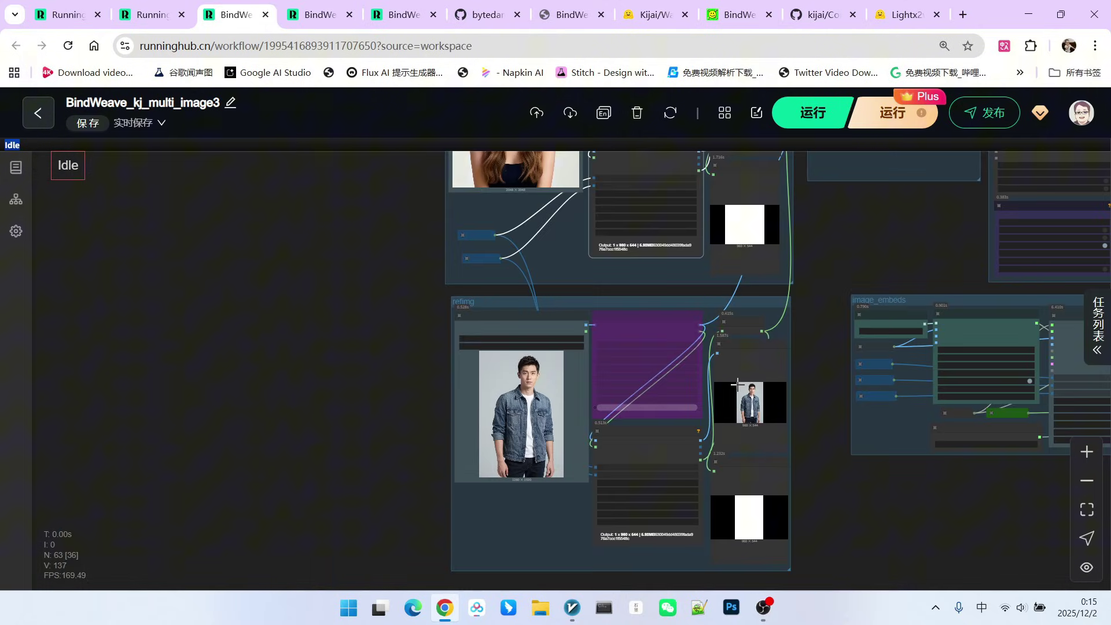
# Enlarge the prompt node in the qwen_embeds group so its full text about the two people on the couch can be read.
pyautogui.moveTo(861, 253); pyautogui.dragTo(529, 273)
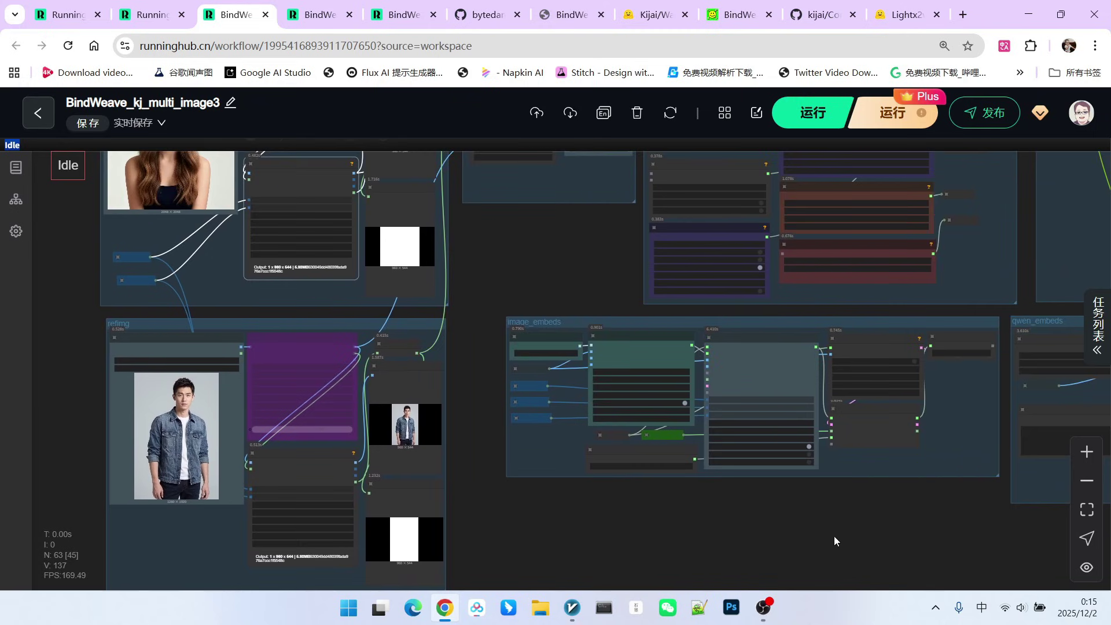
pyautogui.moveTo(844, 538); pyautogui.dragTo(596, 492)
pyautogui.scroll(10, 905, 392)
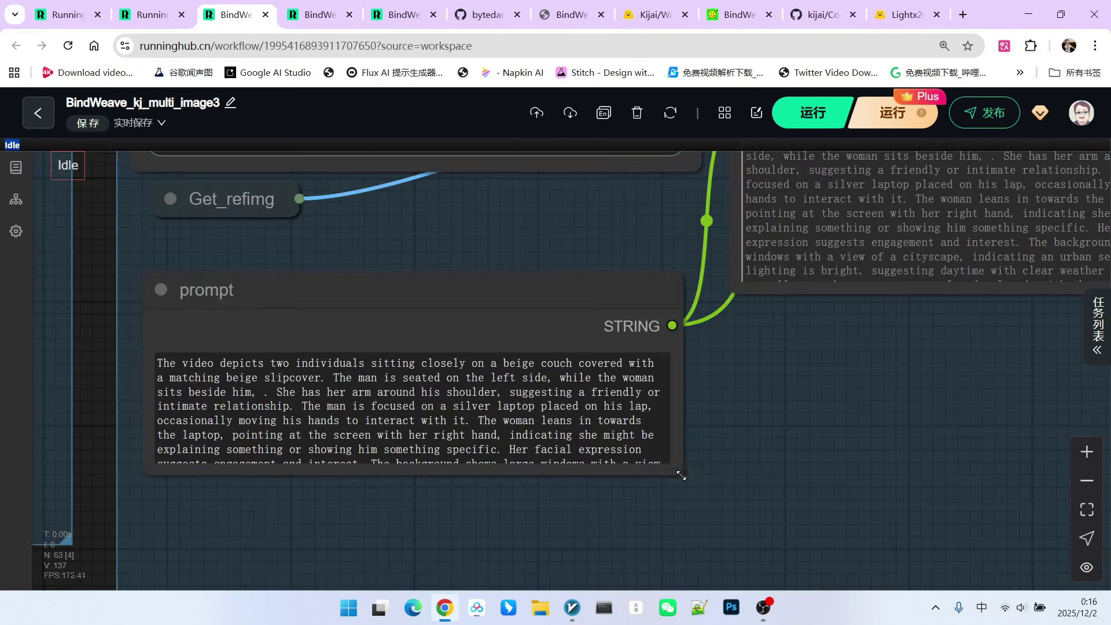
pyautogui.moveTo(682, 476); pyautogui.dragTo(743, 579)
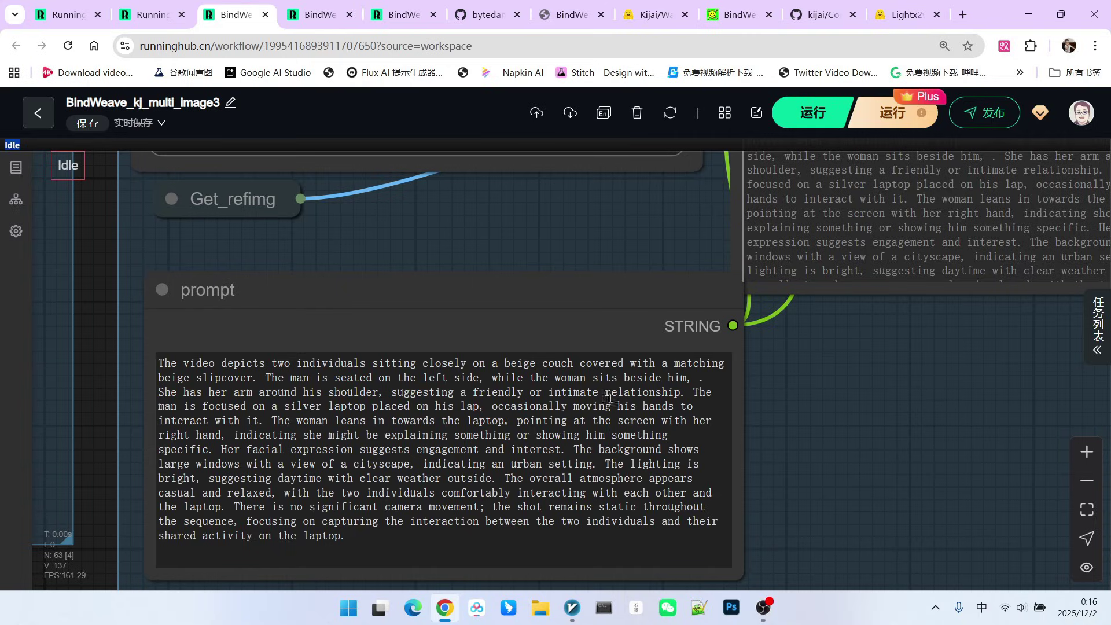
# View the generated video of the man and woman with the laptop in the output node's preview.
pyautogui.scroll(-5, 404, 410)
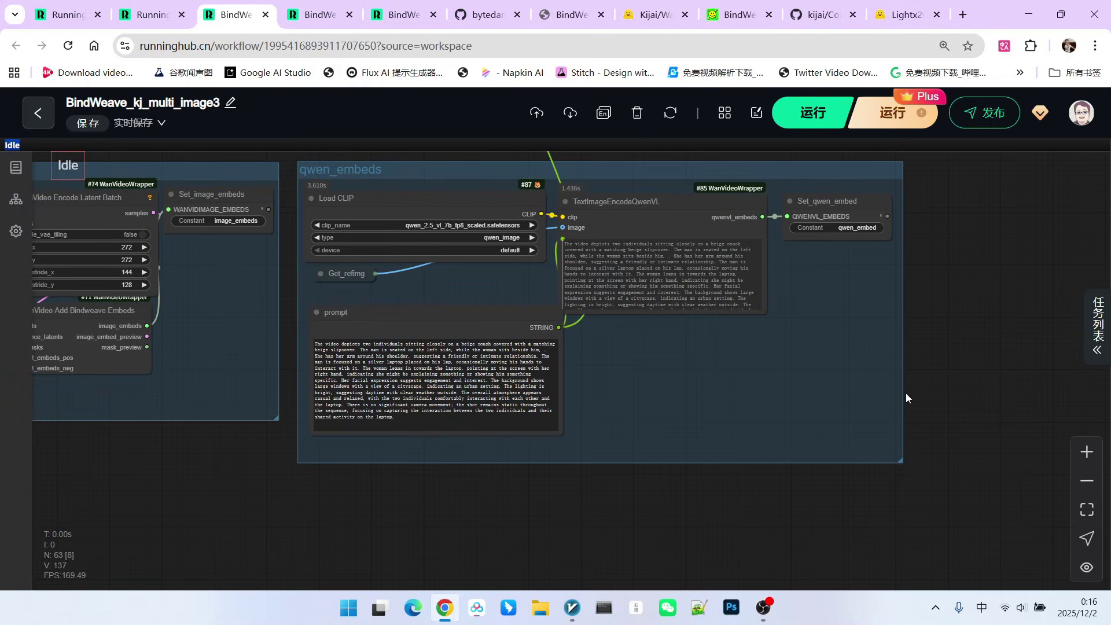
pyautogui.scroll(-3, 986, 300)
pyautogui.moveTo(1033, 298); pyautogui.dragTo(627, 514)
pyautogui.scroll(11, 818, 310)
pyautogui.moveTo(735, 317); pyautogui.dragTo(966, 329)
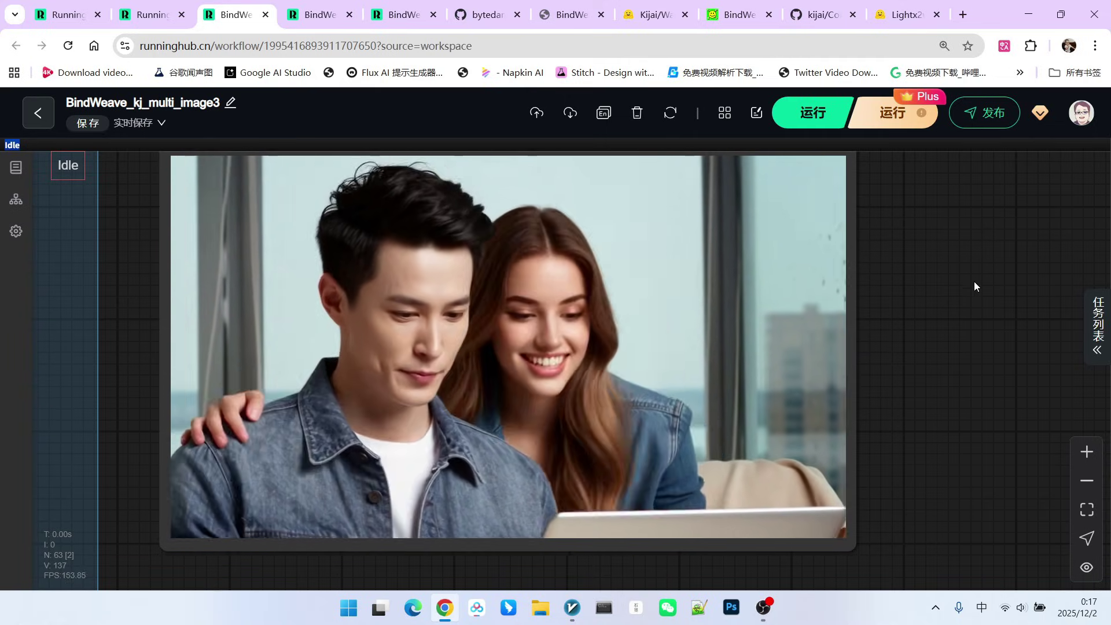
# Look over the whole multi-image workflow, from the two reference image groups to the video output.
pyautogui.scroll(-5, 974, 282)
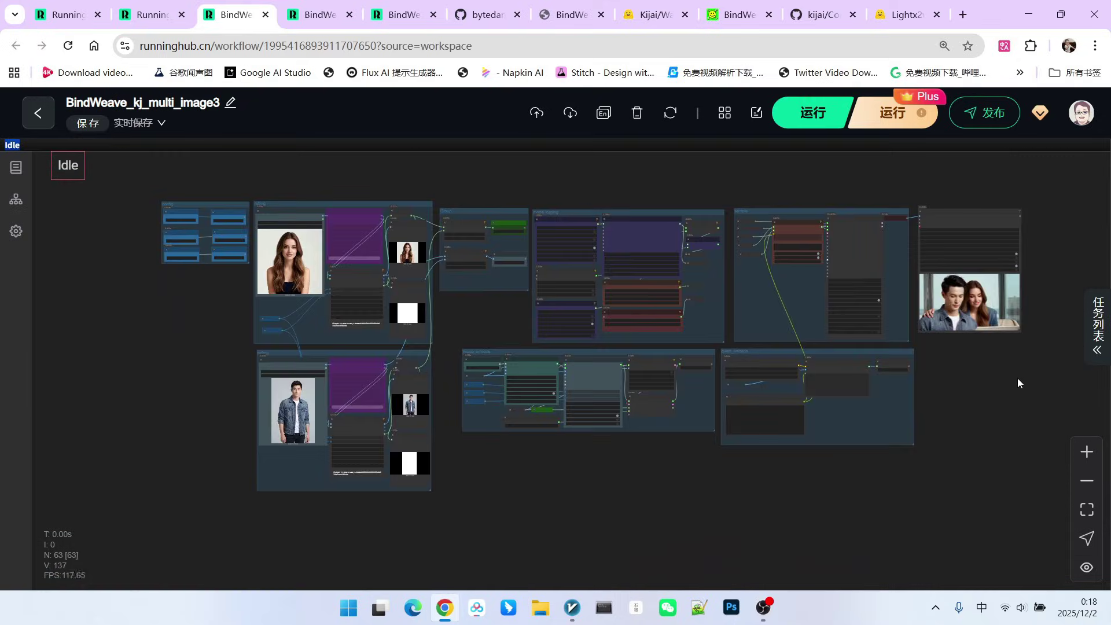
pyautogui.scroll(1, 1016, 394)
pyautogui.scroll(-1, 998, 385)
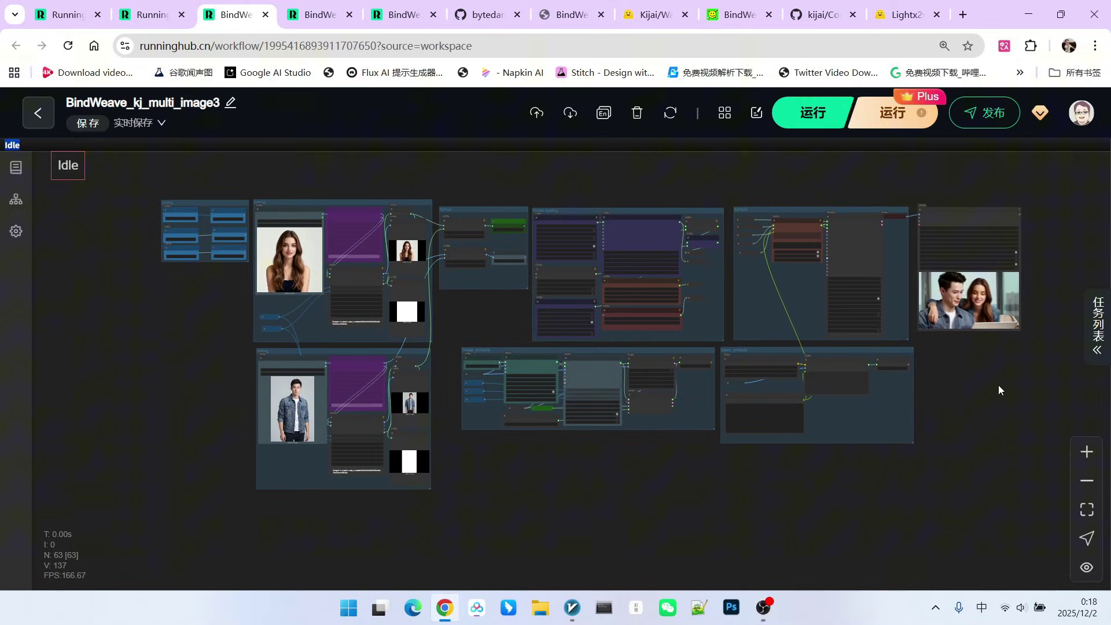